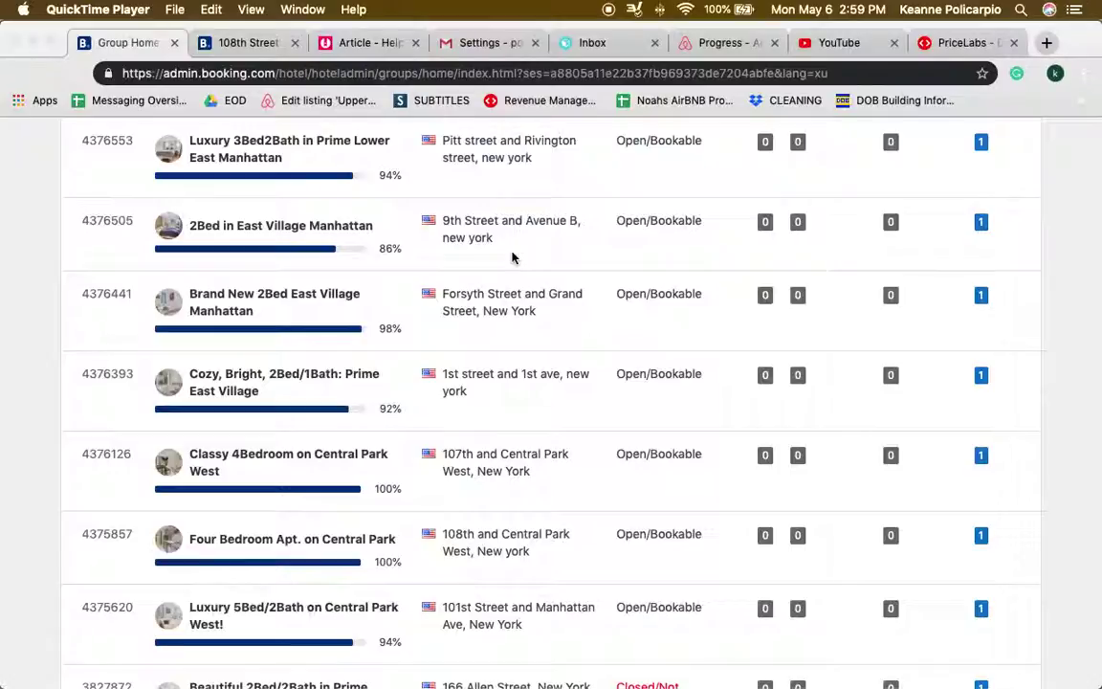
Find '108th Street and Central Park West' in the Group Home list and open its home page.
scroll(408, 236, "up", 2)
scroll(453, 250, "up", 3)
scroll(457, 252, "up", 4)
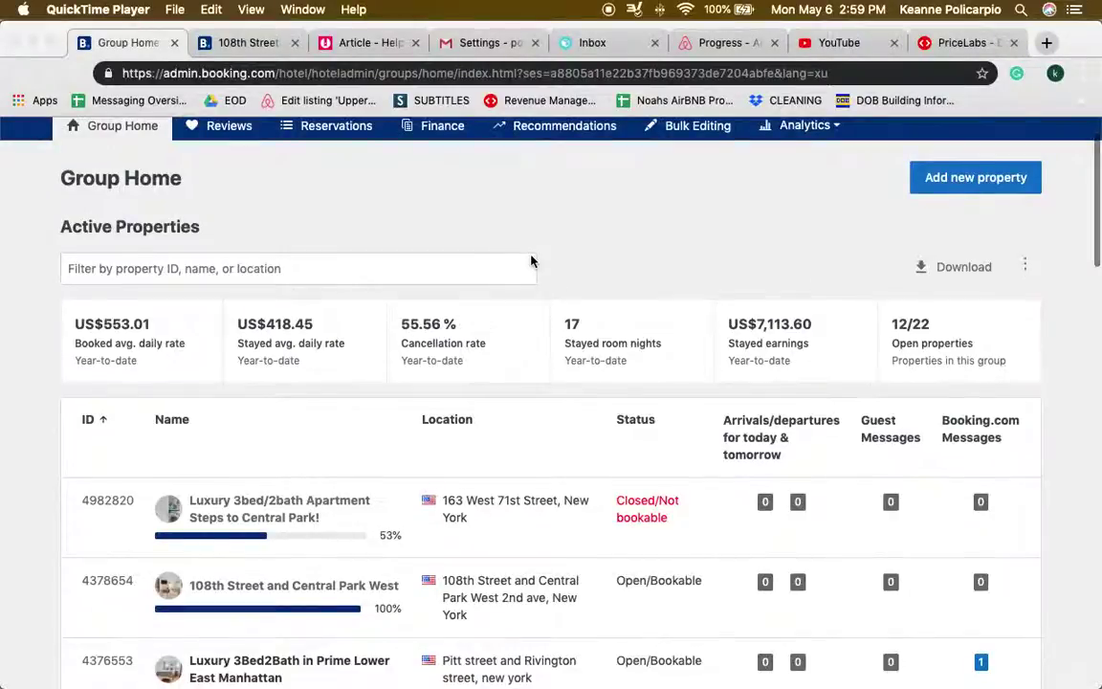
scroll(531, 255, "up", 1)
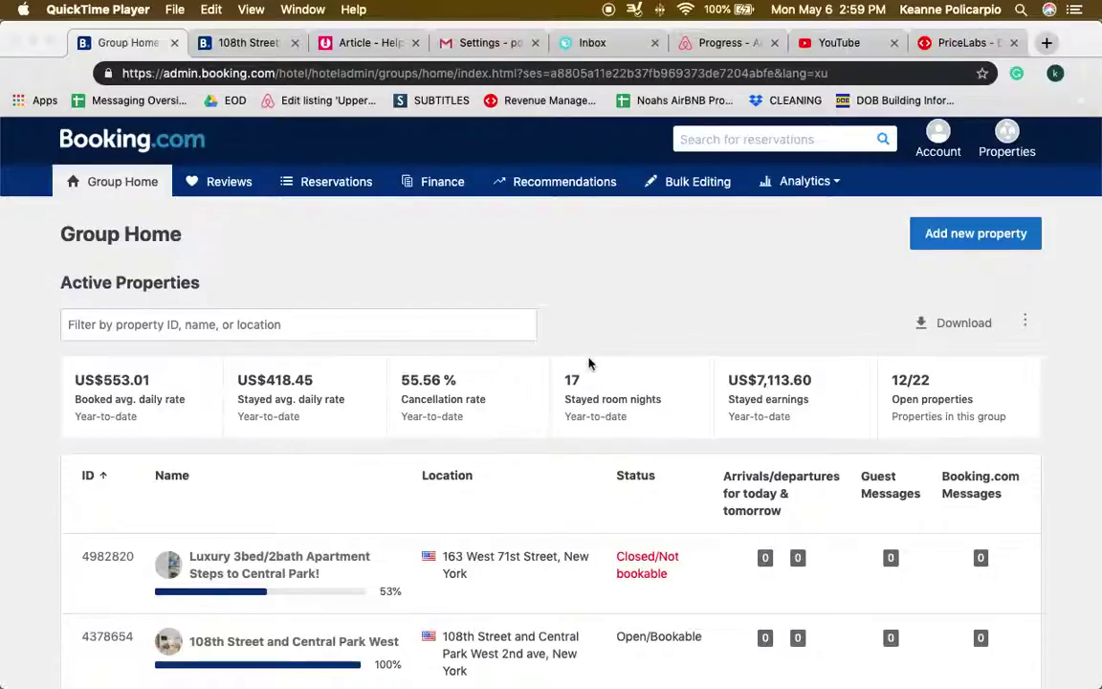
scroll(588, 364, "down", 5)
scroll(528, 452, "down", 5)
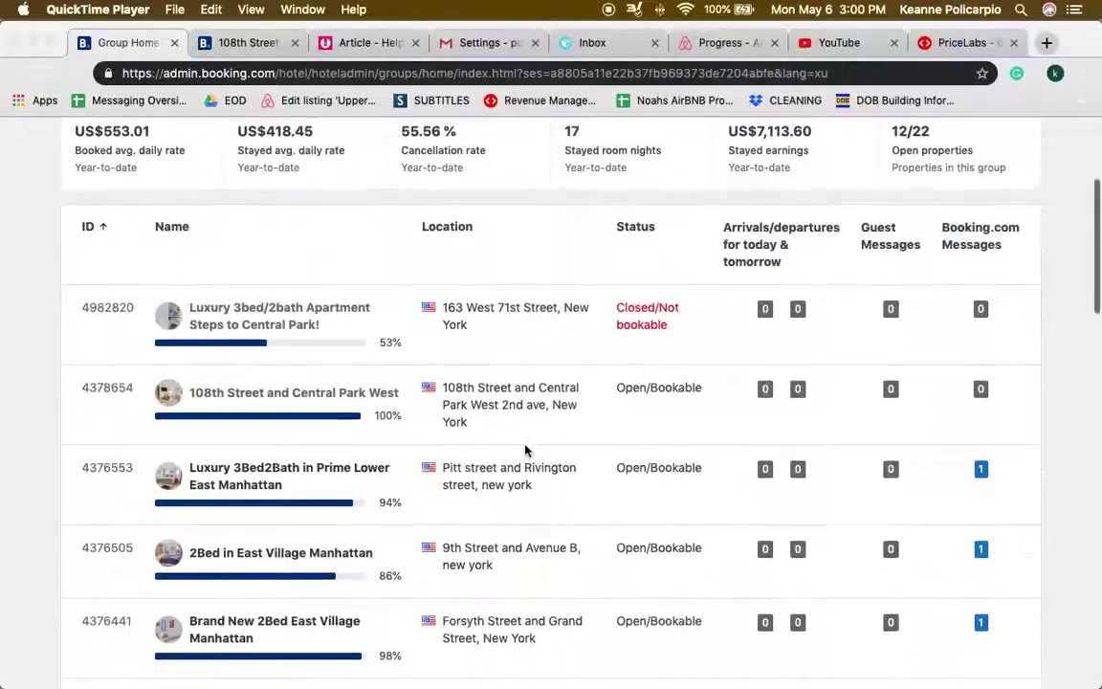
scroll(528, 453, "down", 11)
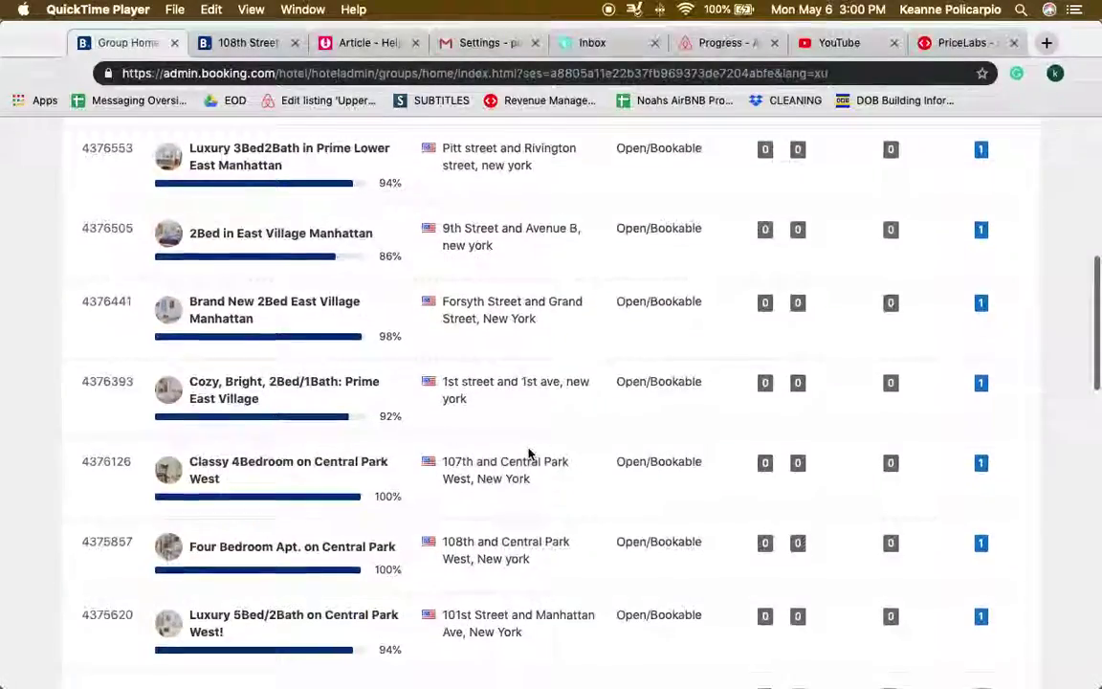
scroll(529, 453, "up", 9)
scroll(528, 453, "up", 10)
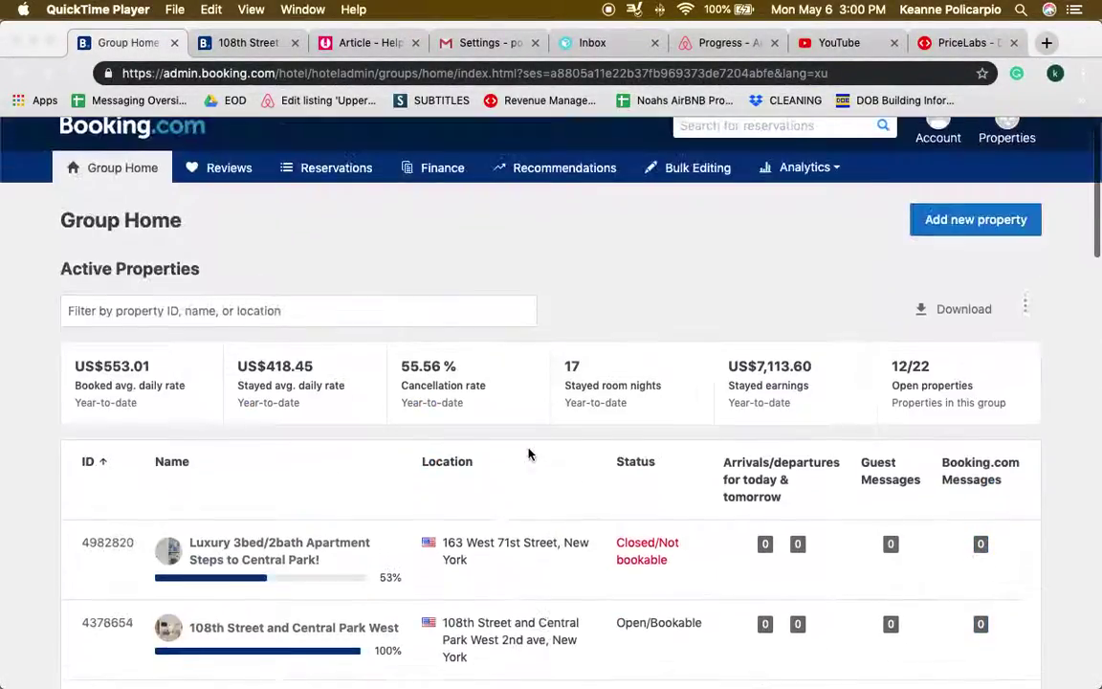
scroll(287, 484, "down", 1)
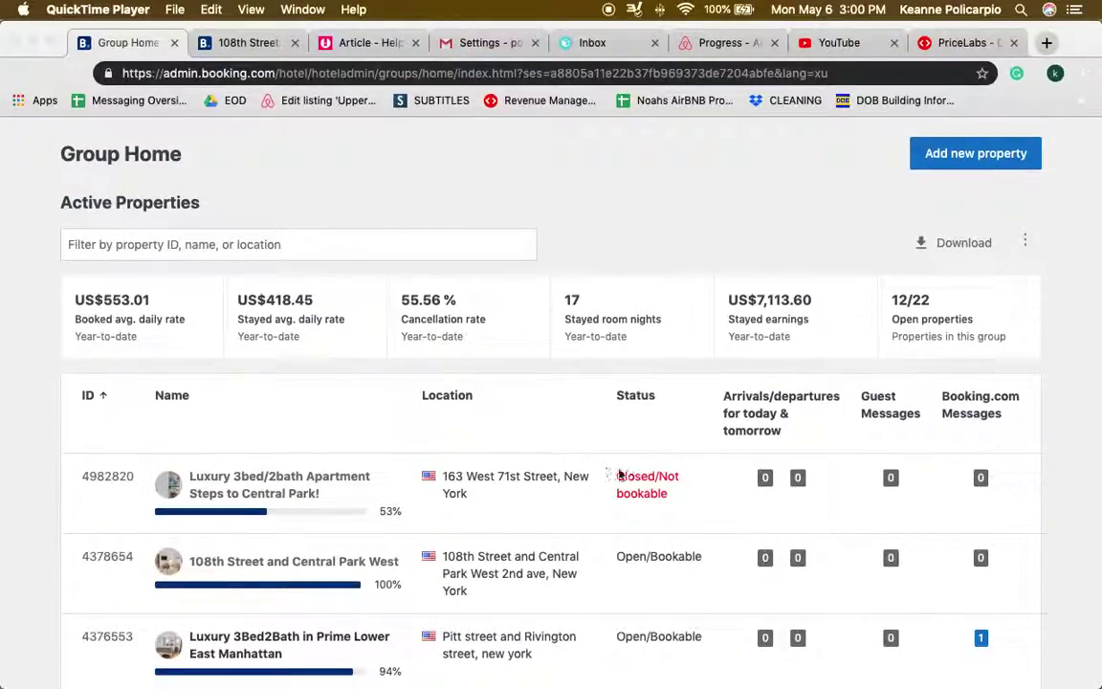
scroll(612, 431, "down", 2)
scroll(586, 413, "down", 1)
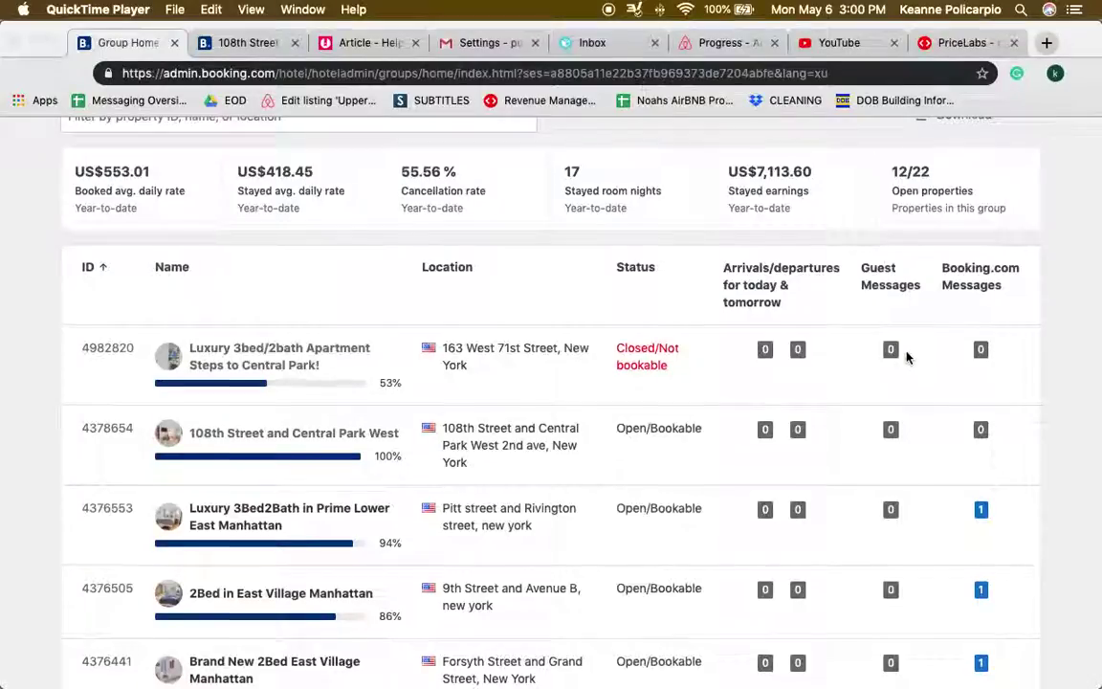
scroll(878, 406, "down", 3)
scroll(893, 495, "down", 4)
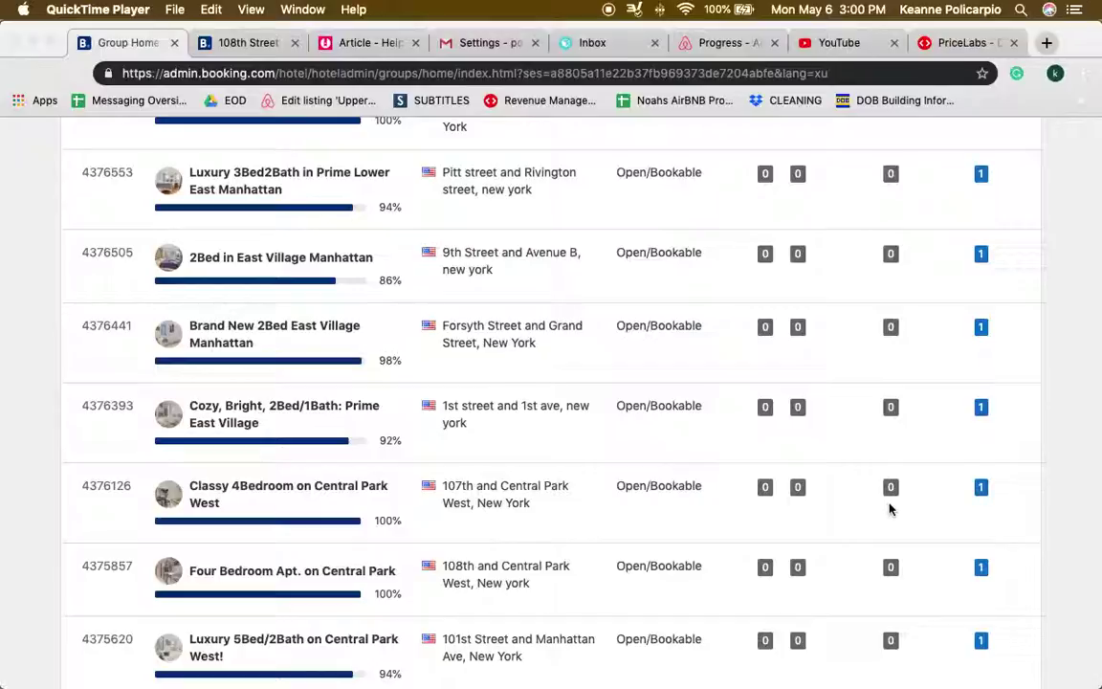
scroll(865, 499, "down", 1)
scroll(856, 448, "up", 2)
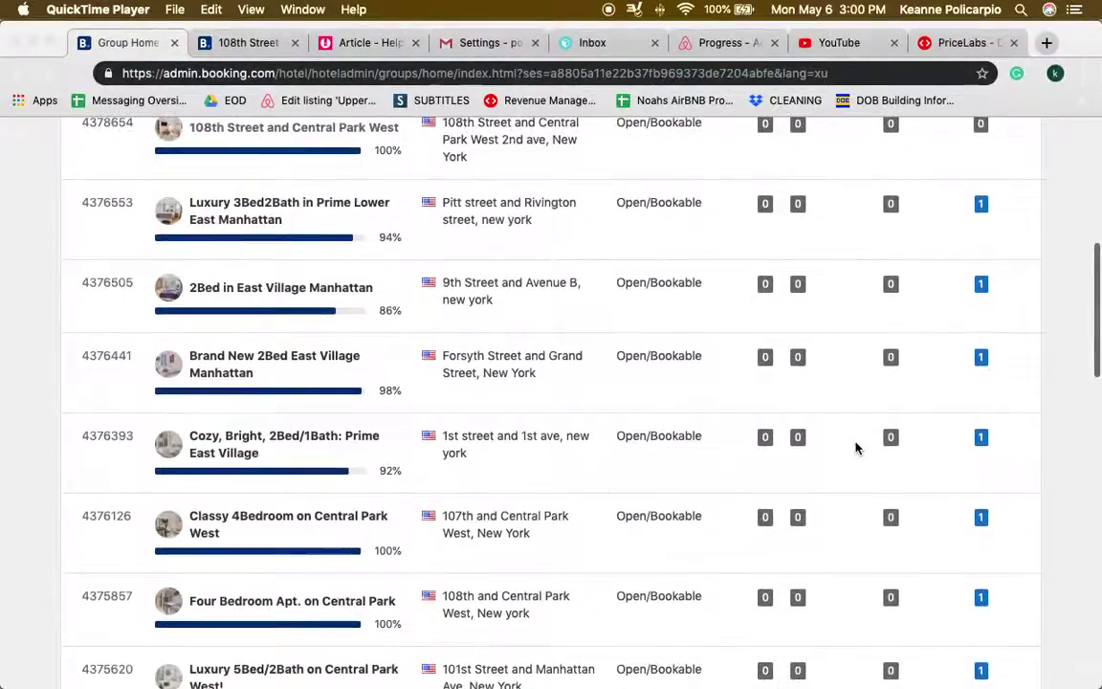
scroll(856, 448, "up", 5)
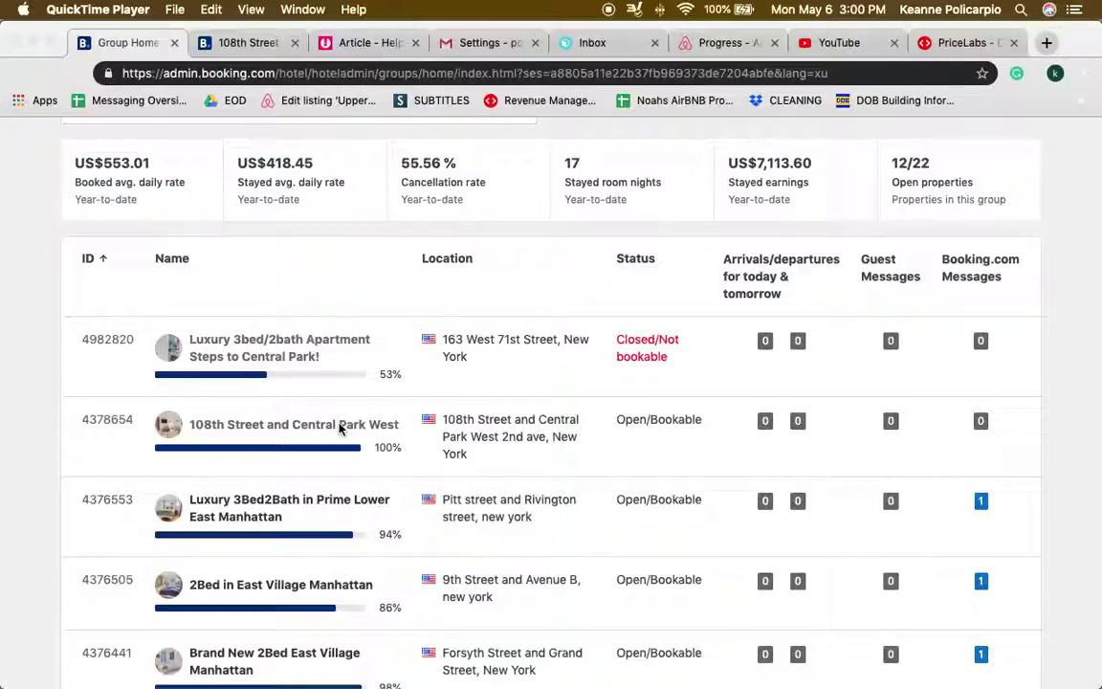
left_click(302, 425)
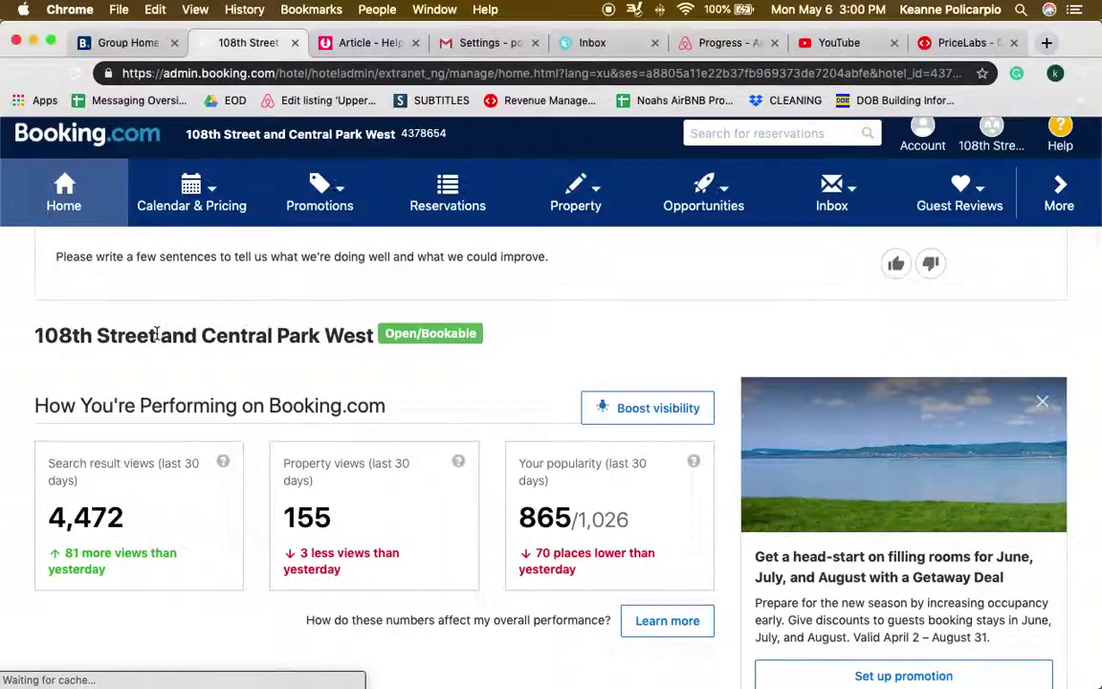
scroll(158, 334, "down", 1)
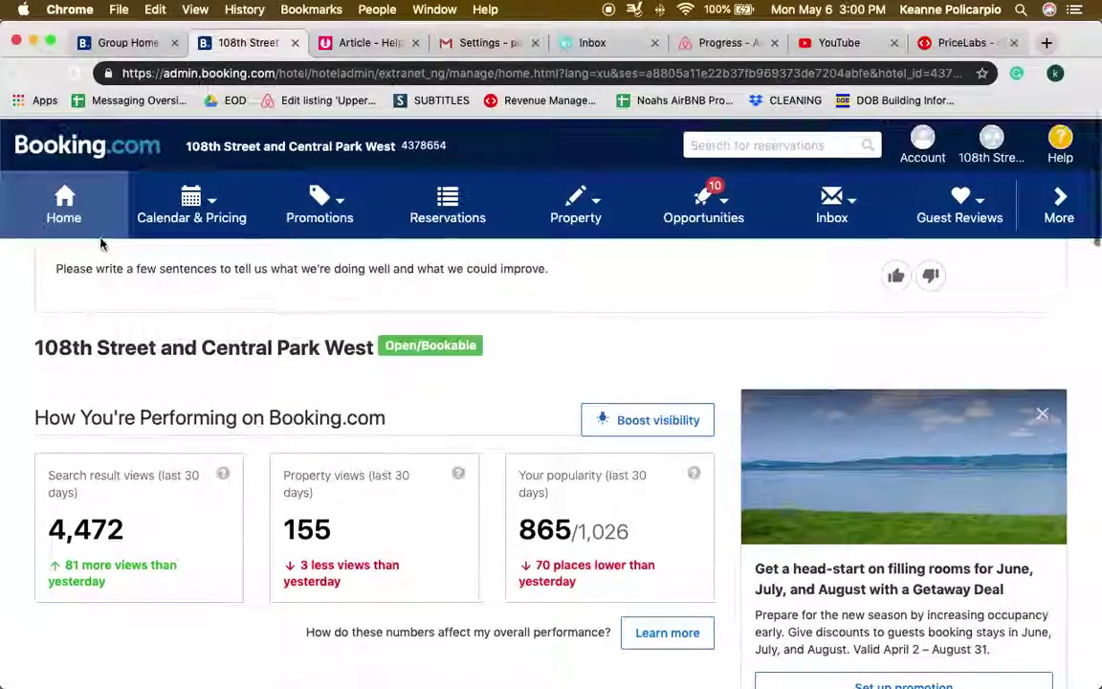
scroll(100, 241, "up", 1)
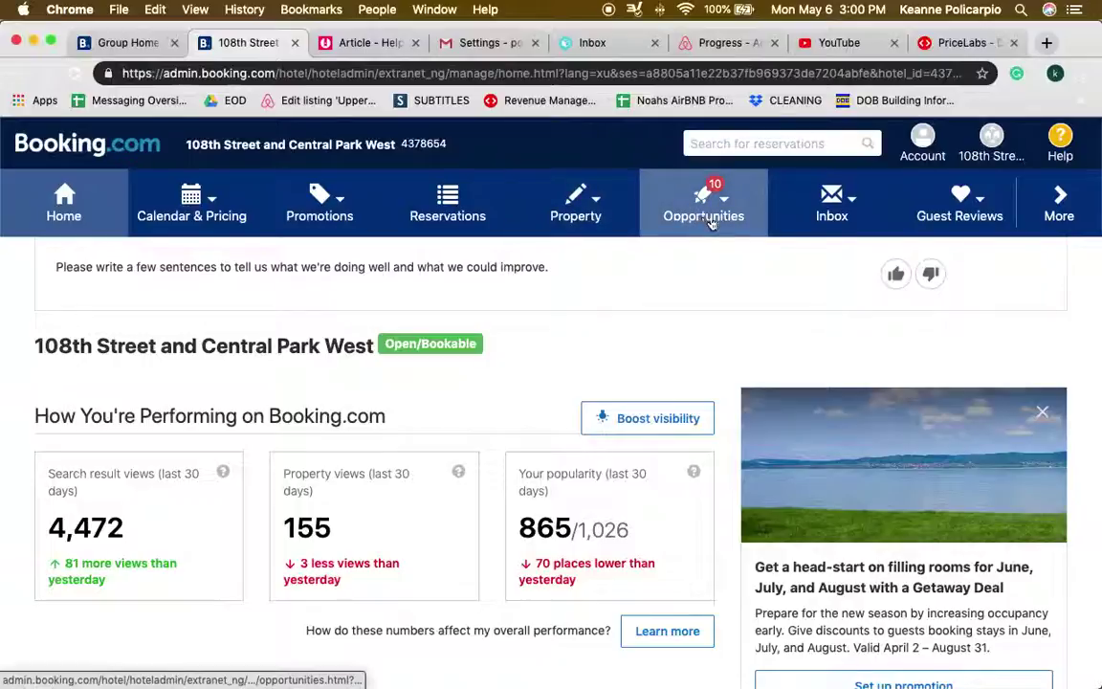
Open Guest Messages in a new tab, then return to the property home and open Calendar.
left_click(838, 230)
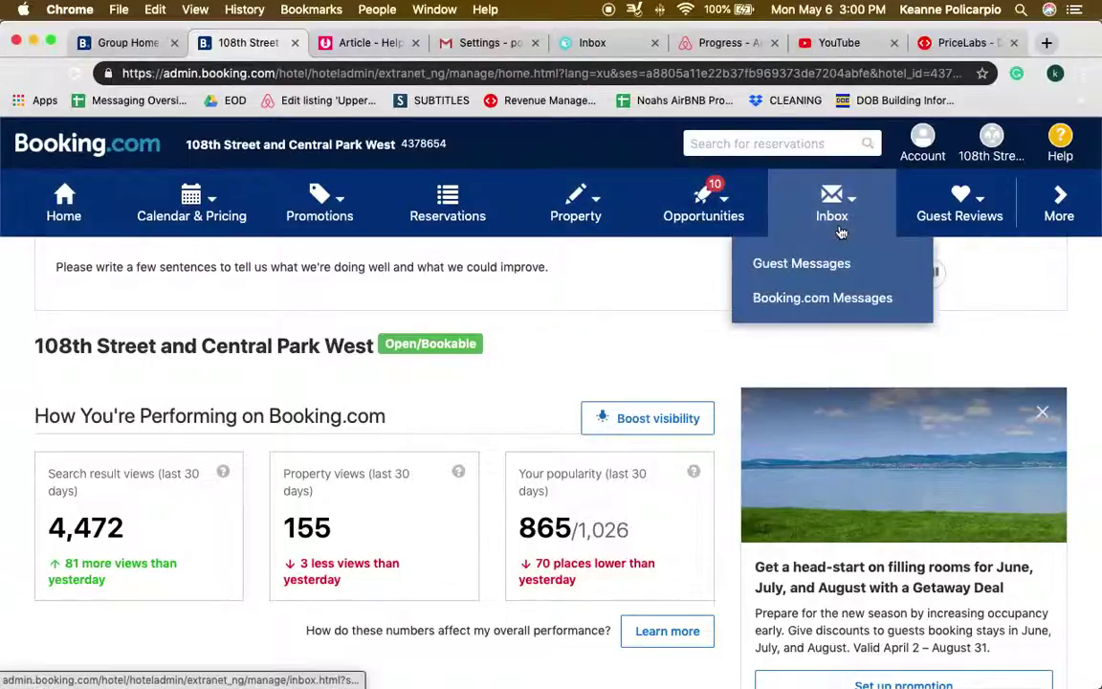
left_click(834, 268)
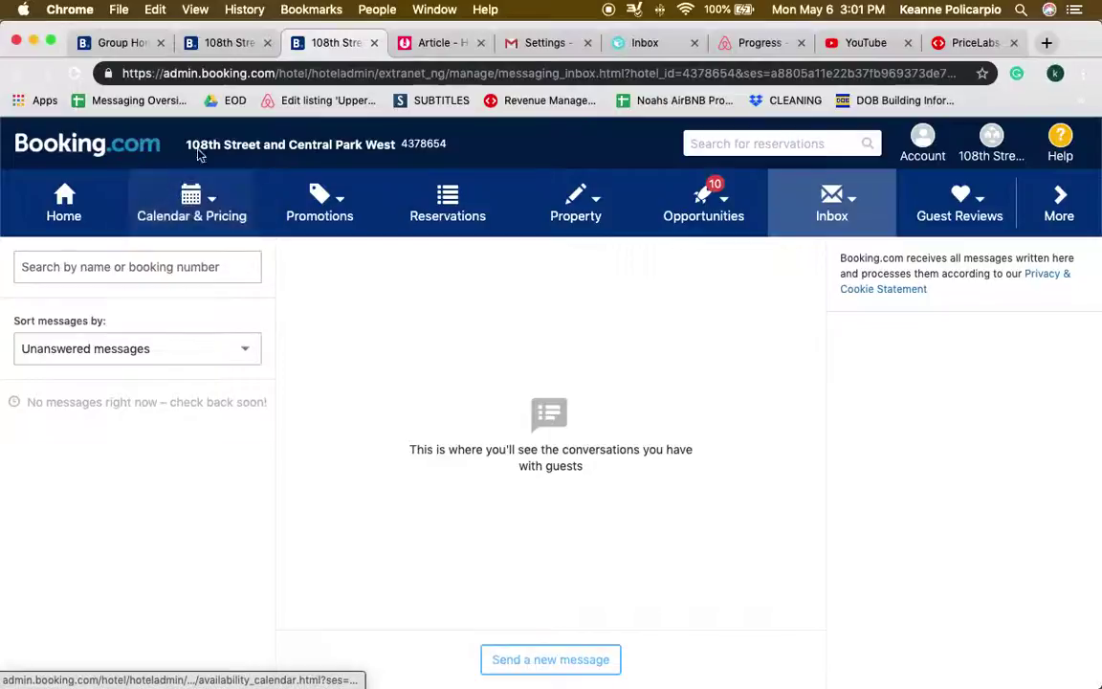
left_click(222, 42)
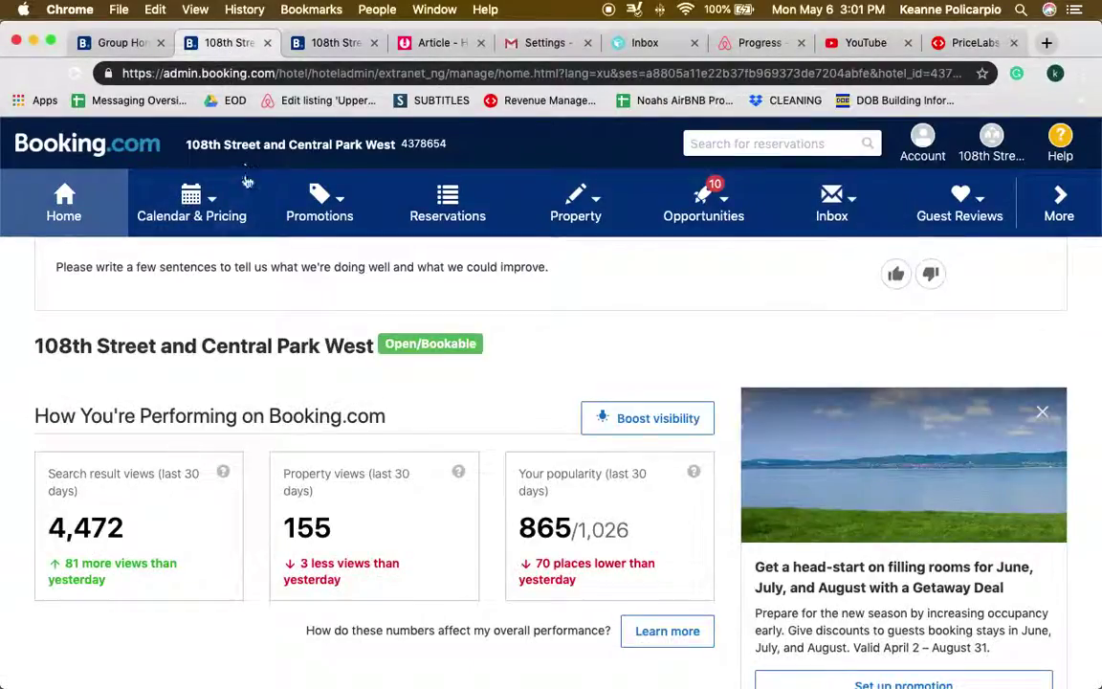
mouse_move(231, 211)
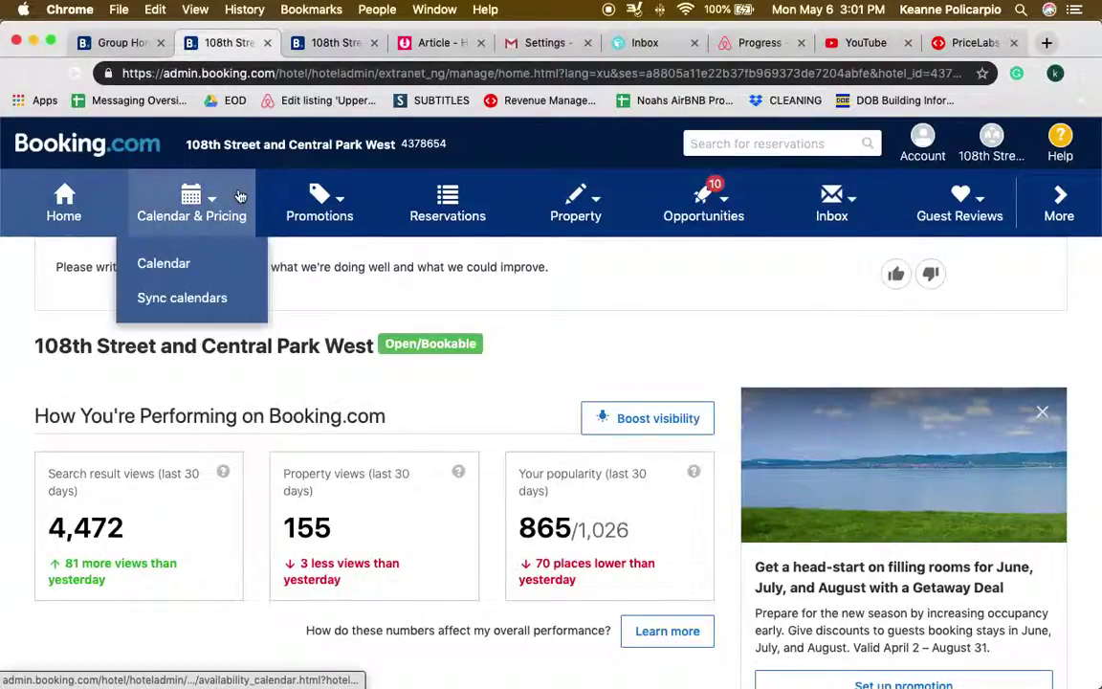
left_click(218, 261)
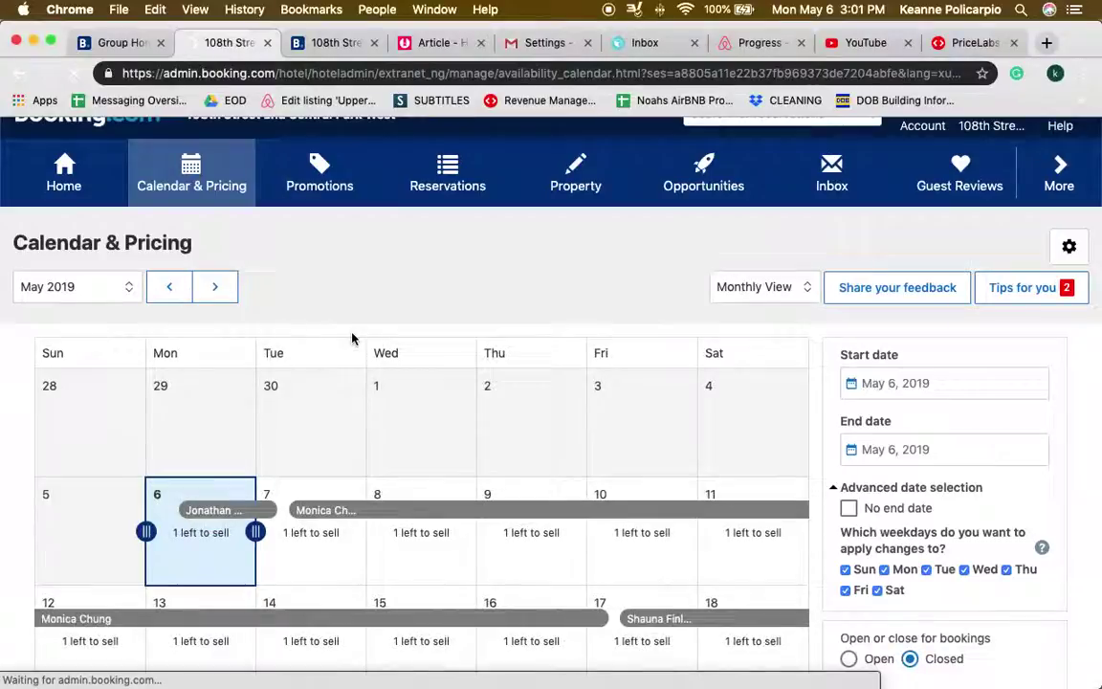
Scroll through the May 2019 calendar to review existing bookings and availability.
scroll(352, 337, "down", 3)
scroll(455, 329, "up", 1)
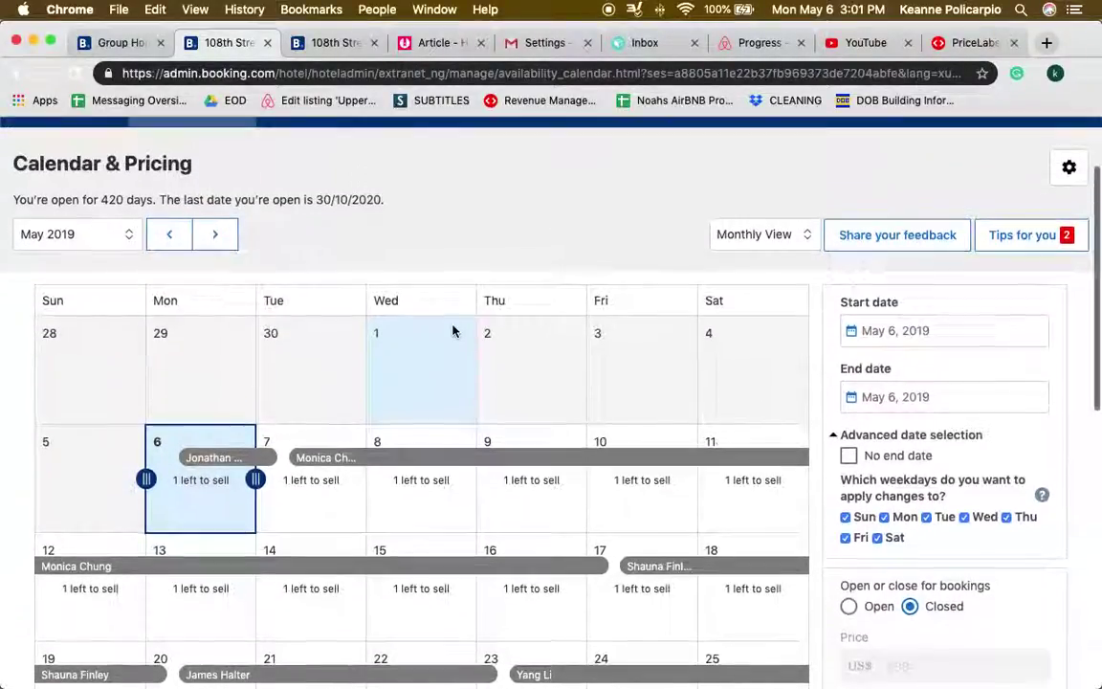
scroll(456, 327, "down", 4)
scroll(453, 330, "up", 2)
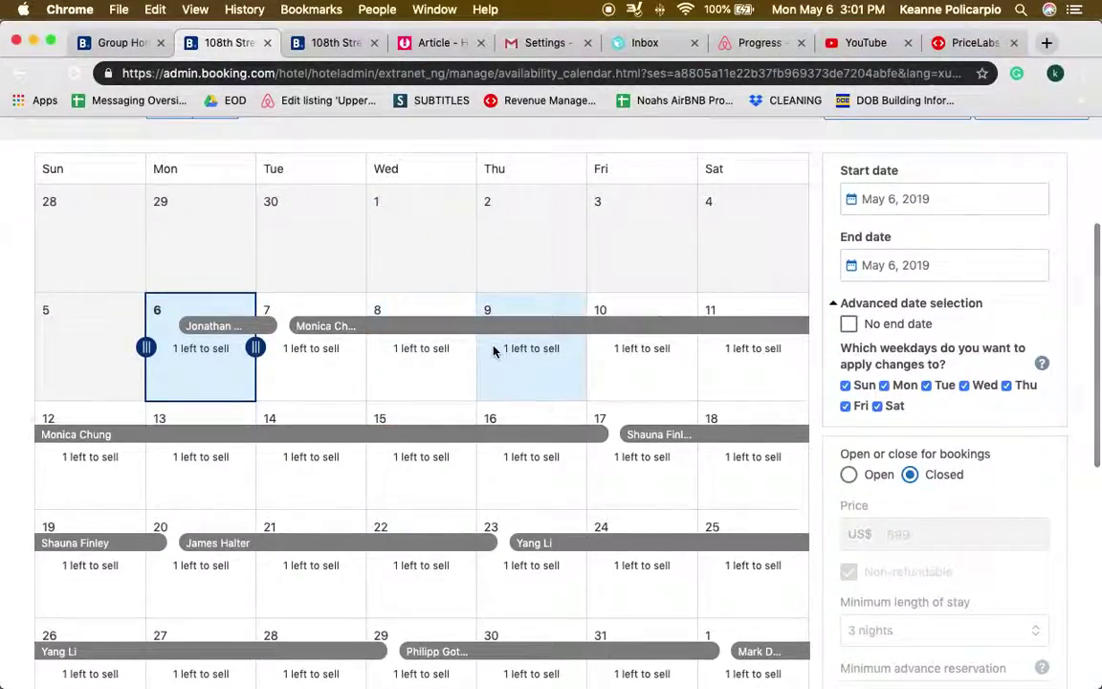
scroll(551, 360, "up", 1)
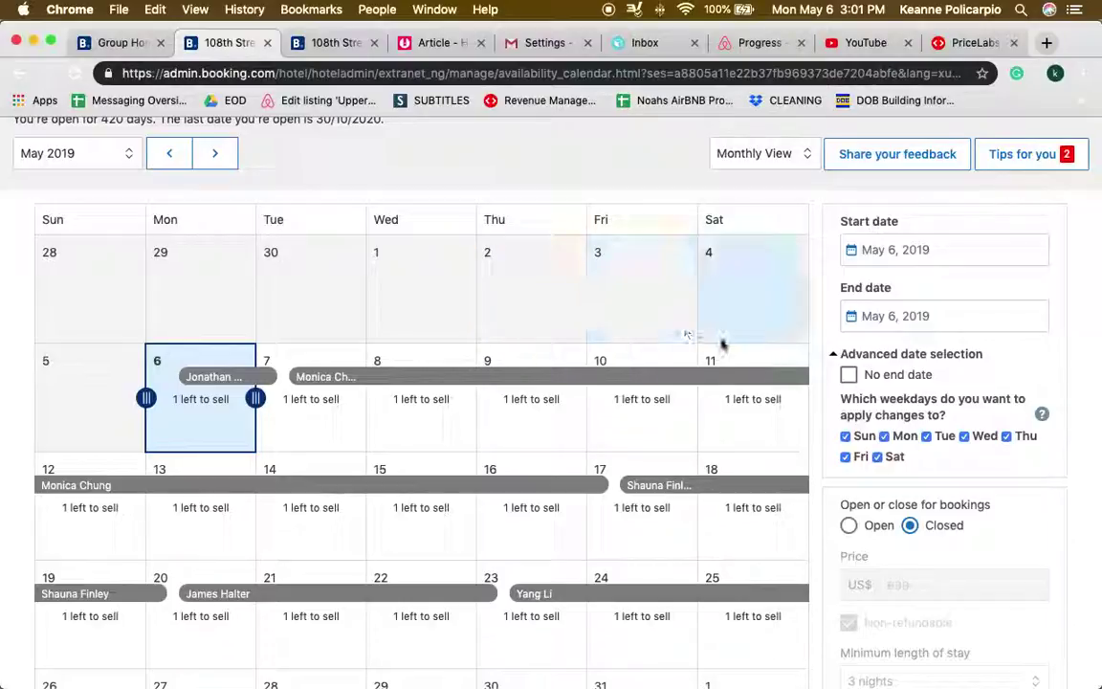
Change the range end date to Dec 31, 2019, keeping May 6, 2019 as the start.
left_click(928, 324)
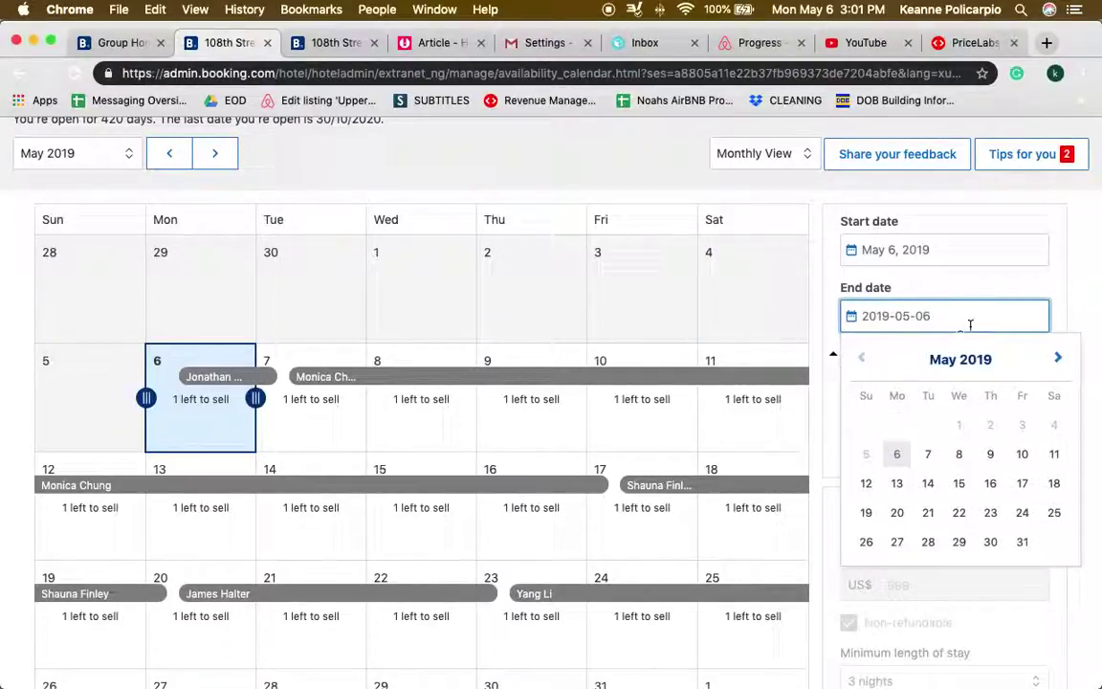
left_click(1059, 361)
left_click(1059, 360)
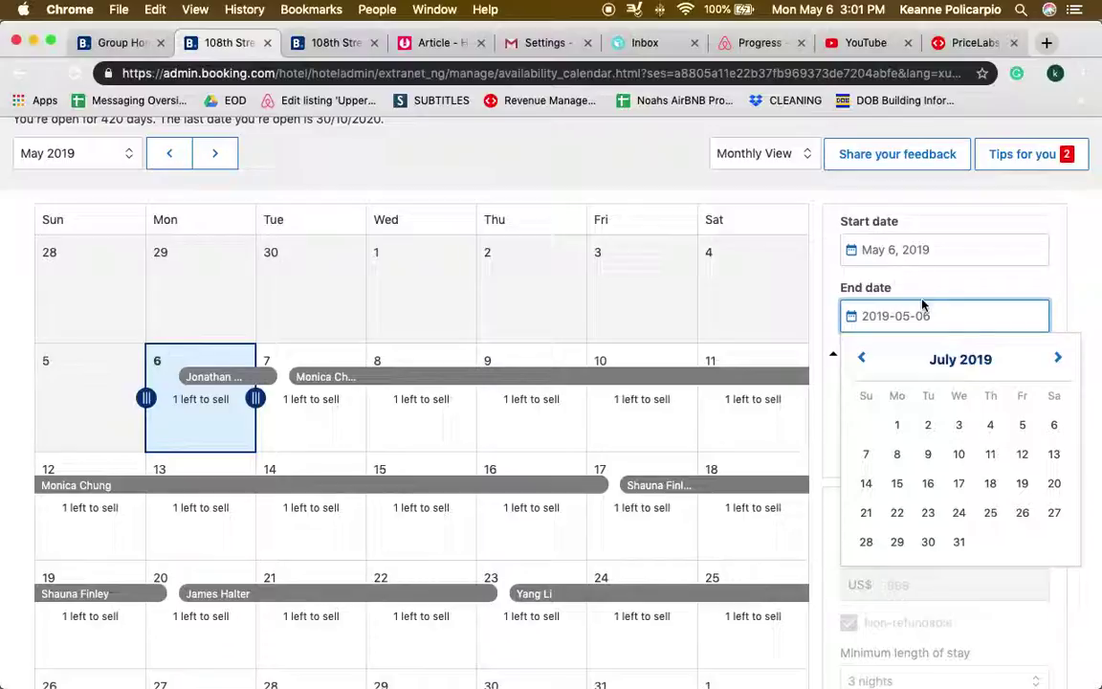
left_click(1059, 360)
left_click(1059, 360)
left_click(1059, 360)
left_click(1058, 361)
left_click(1059, 360)
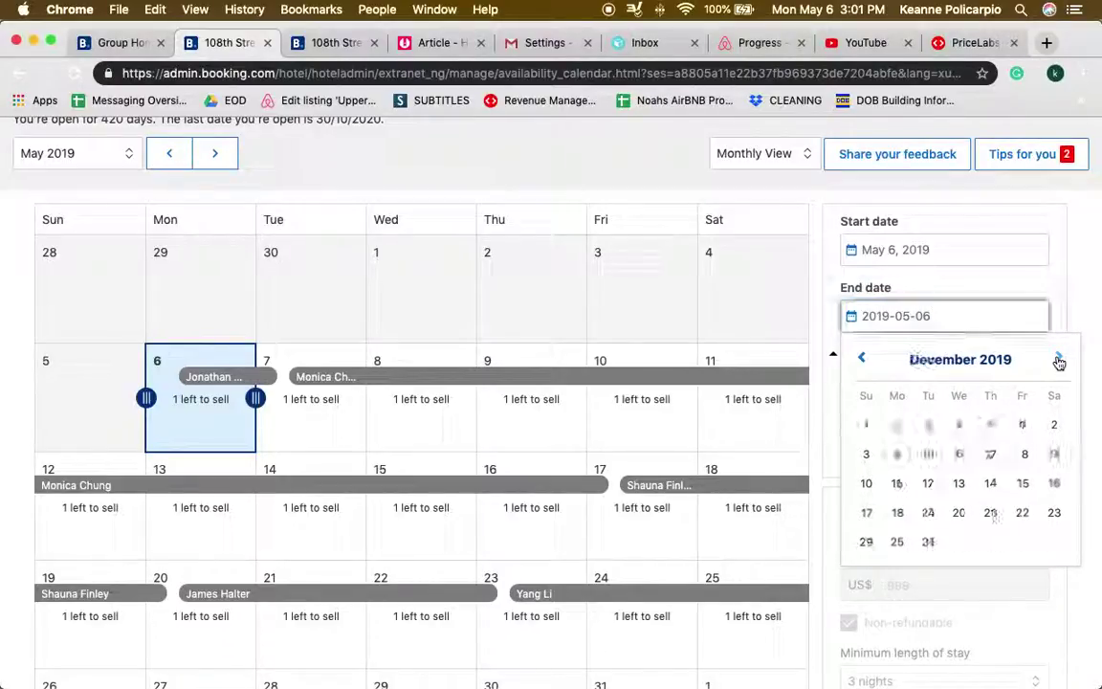
left_click(930, 542)
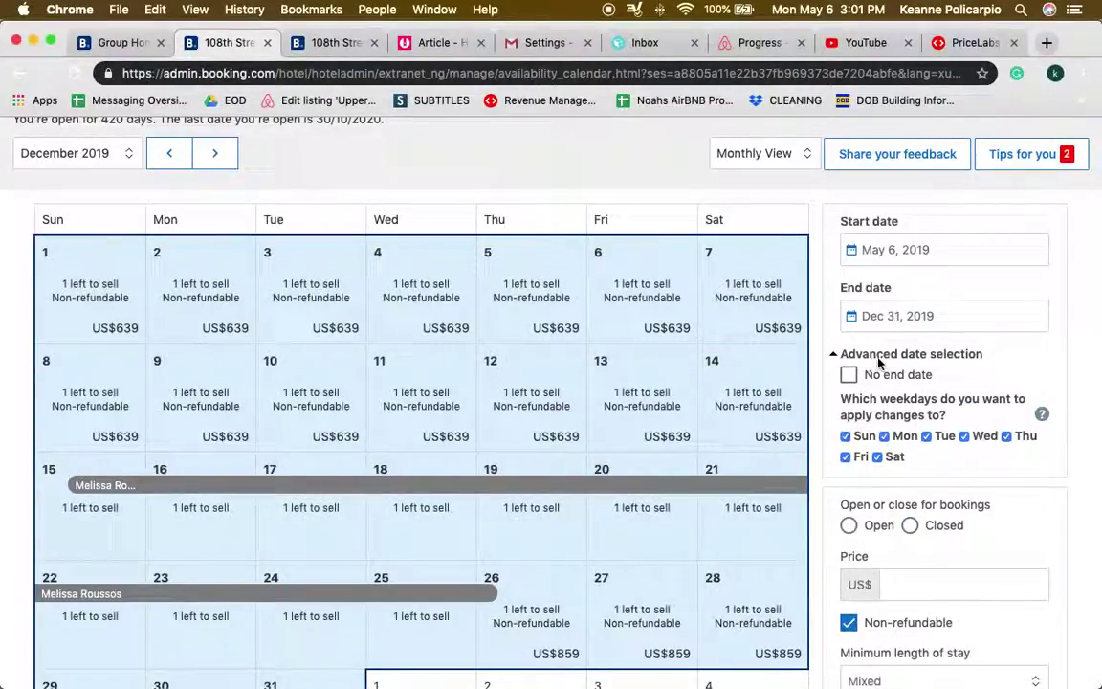
left_click(878, 355)
left_click(882, 356)
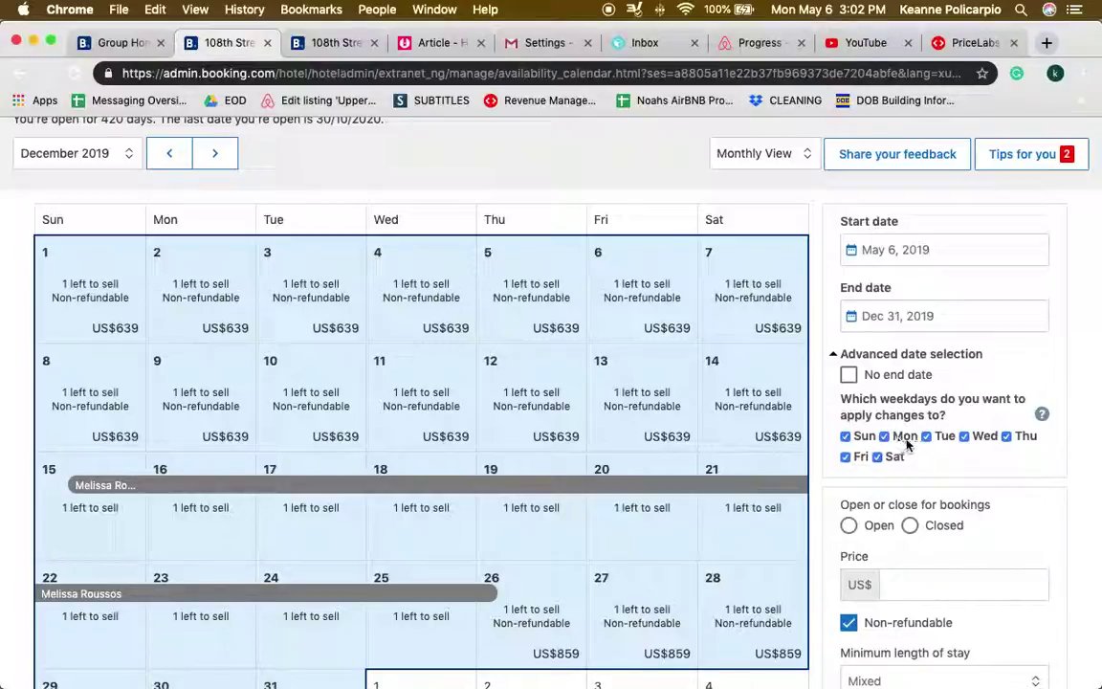
Untick Wednesday through Saturday so only Sun, Mon and Tue apply, and mark them Open.
left_click(965, 438)
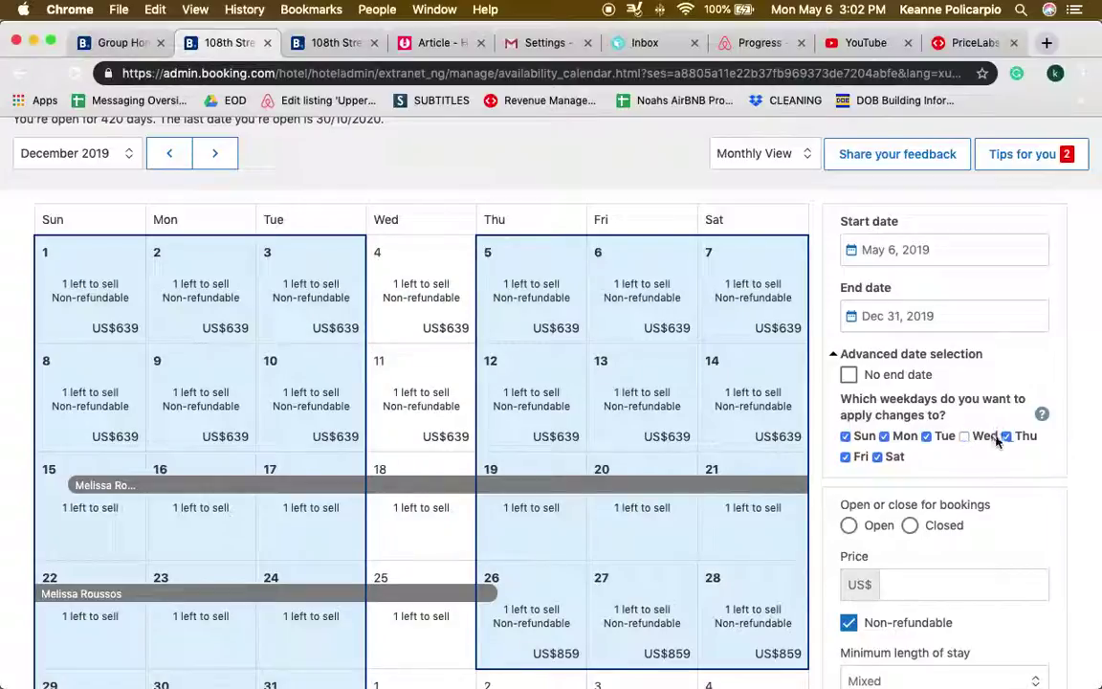
left_click(1006, 437)
left_click(846, 456)
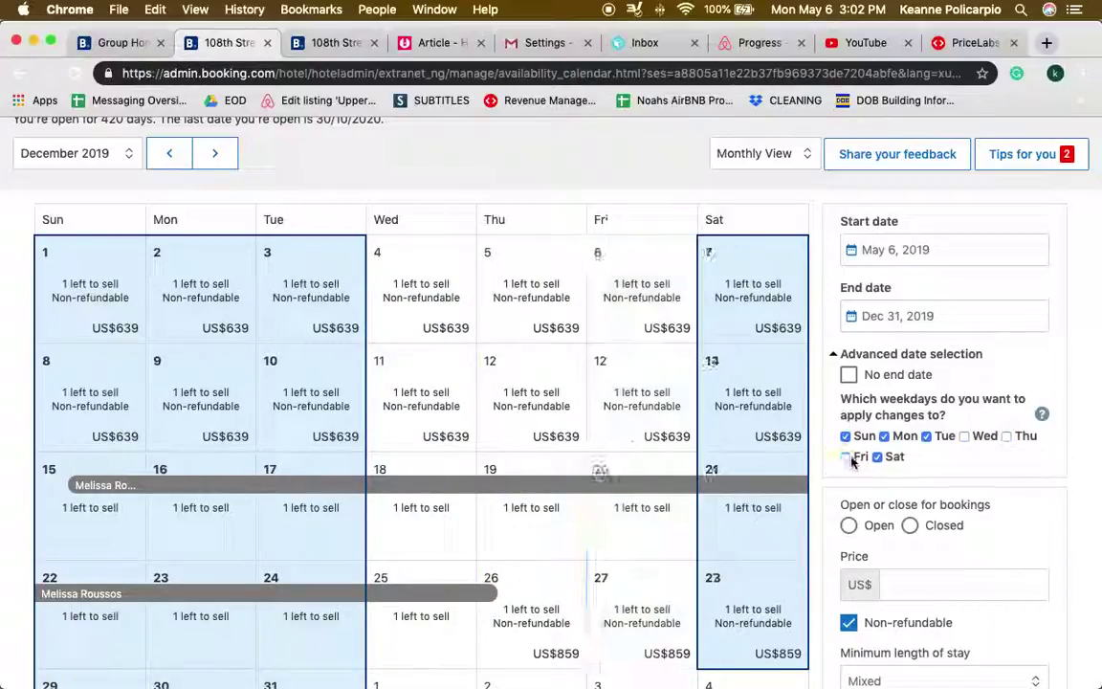
left_click(878, 456)
scroll(902, 469, "down", 2)
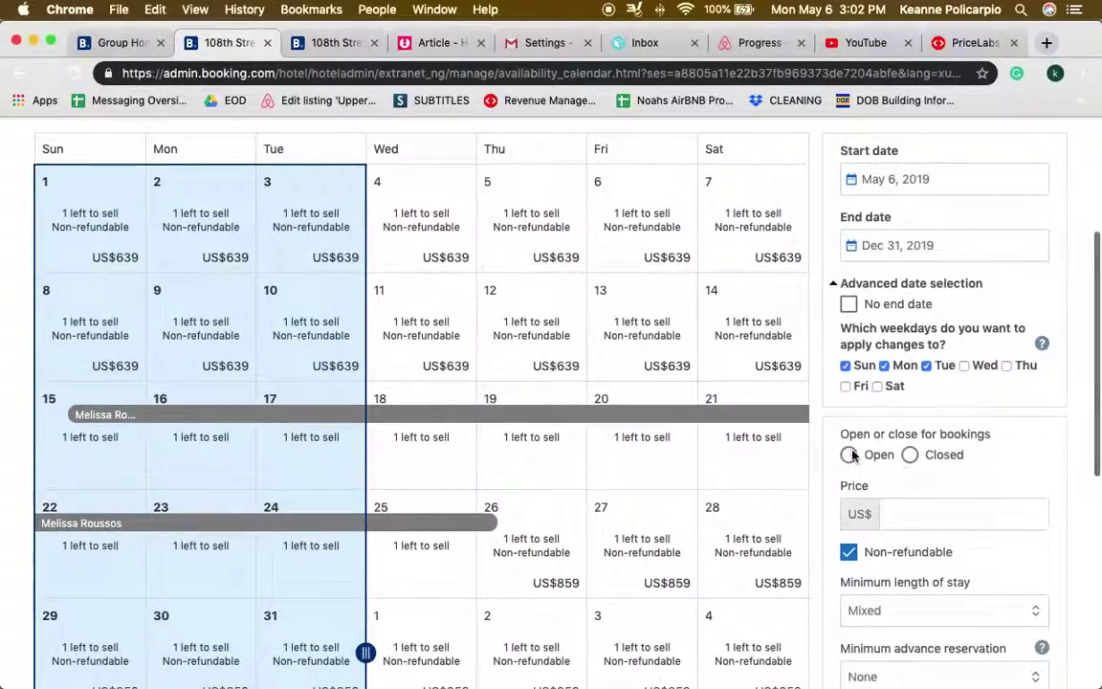
left_click(849, 456)
Enter a price of US$639 for the selected dates, with Non-refundable ticked.
scroll(900, 478, "down", 1)
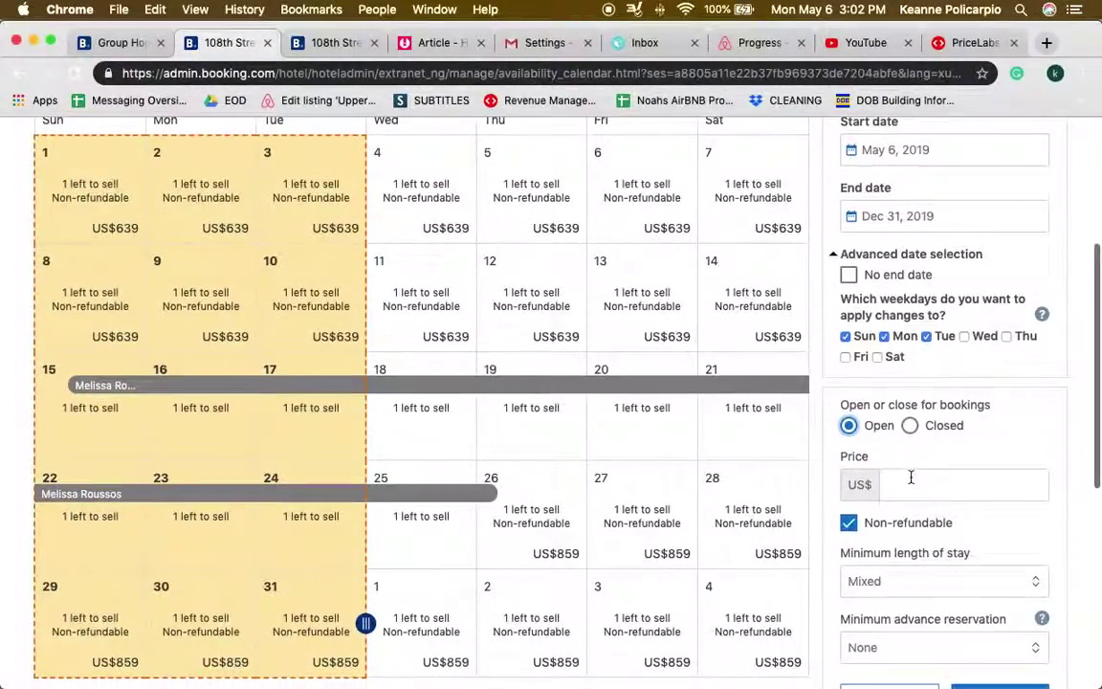
left_click(934, 482)
scroll(994, 446, "down", 1)
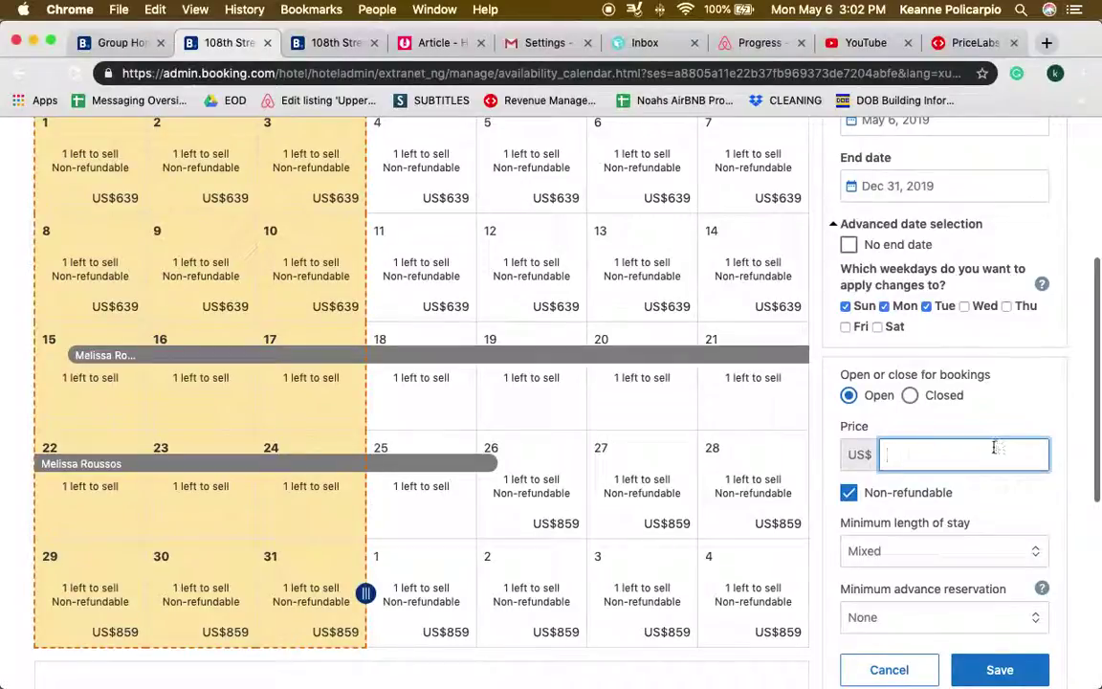
scroll(1021, 435, "up", 1)
scroll(1026, 463, "down", 1)
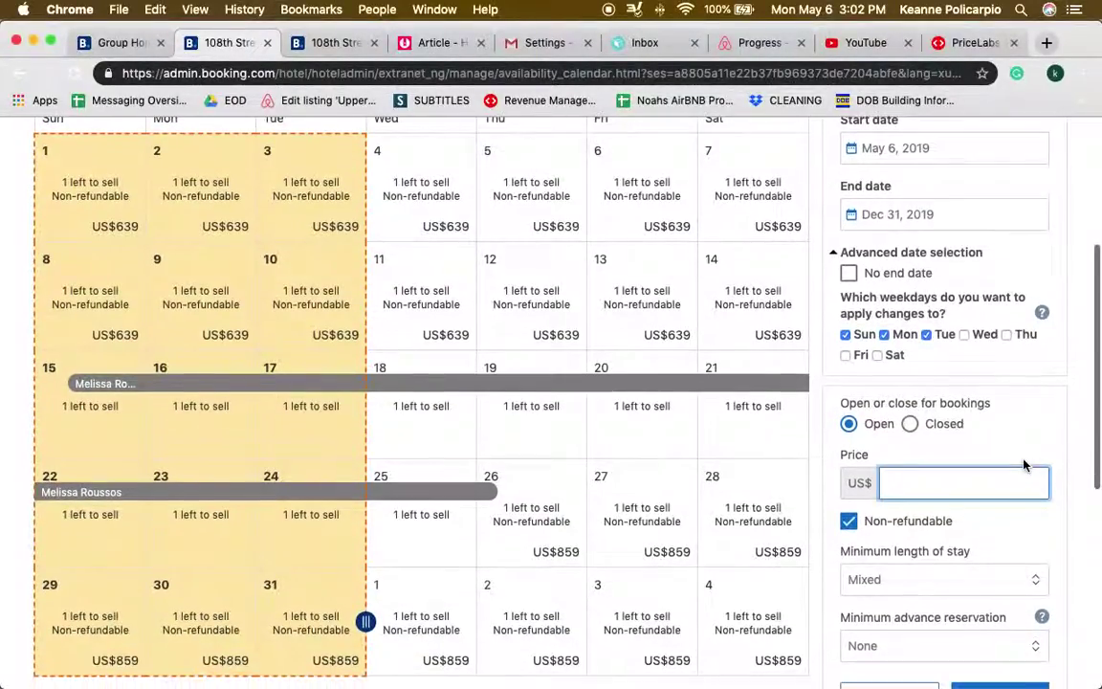
type("639")
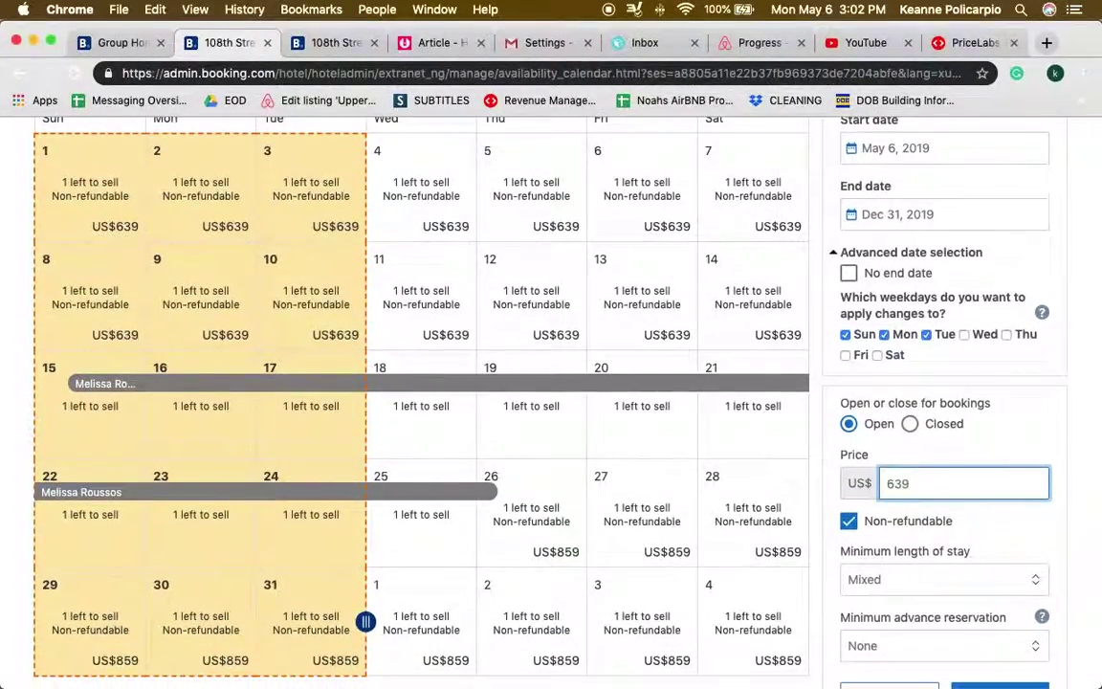
scroll(1014, 435, "up", 2)
scroll(1033, 450, "up", 1)
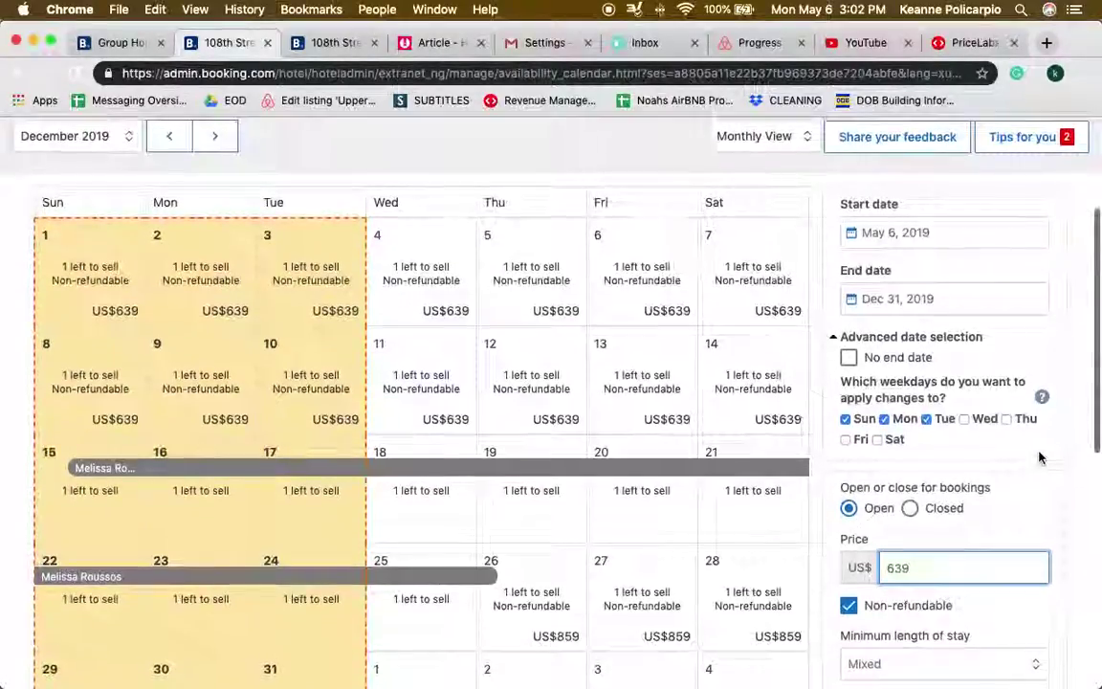
mouse_move(1045, 402)
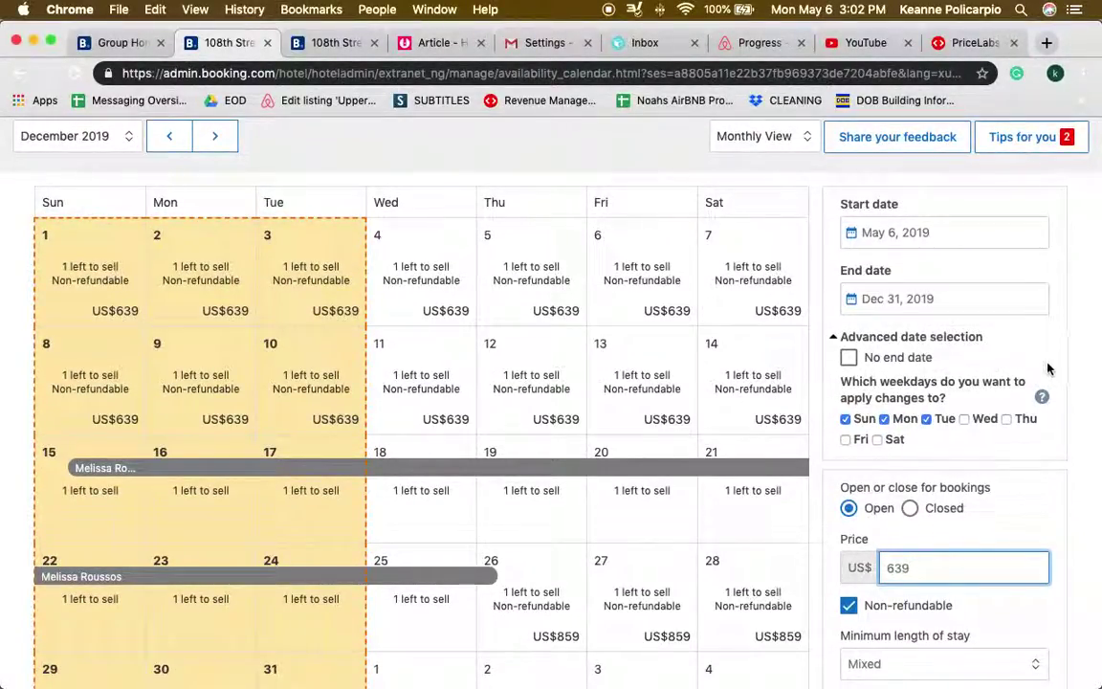
scroll(1048, 394, "down", 2)
scroll(1042, 449, "down", 1)
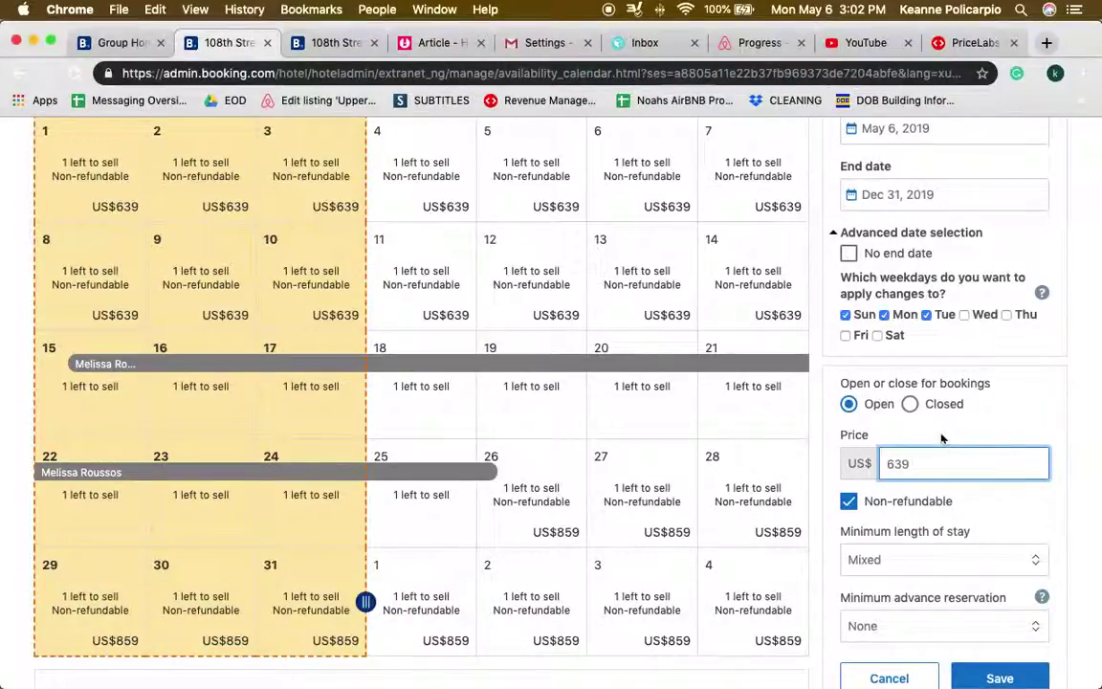
scroll(942, 440, "down", 1)
scroll(937, 449, "down", 1)
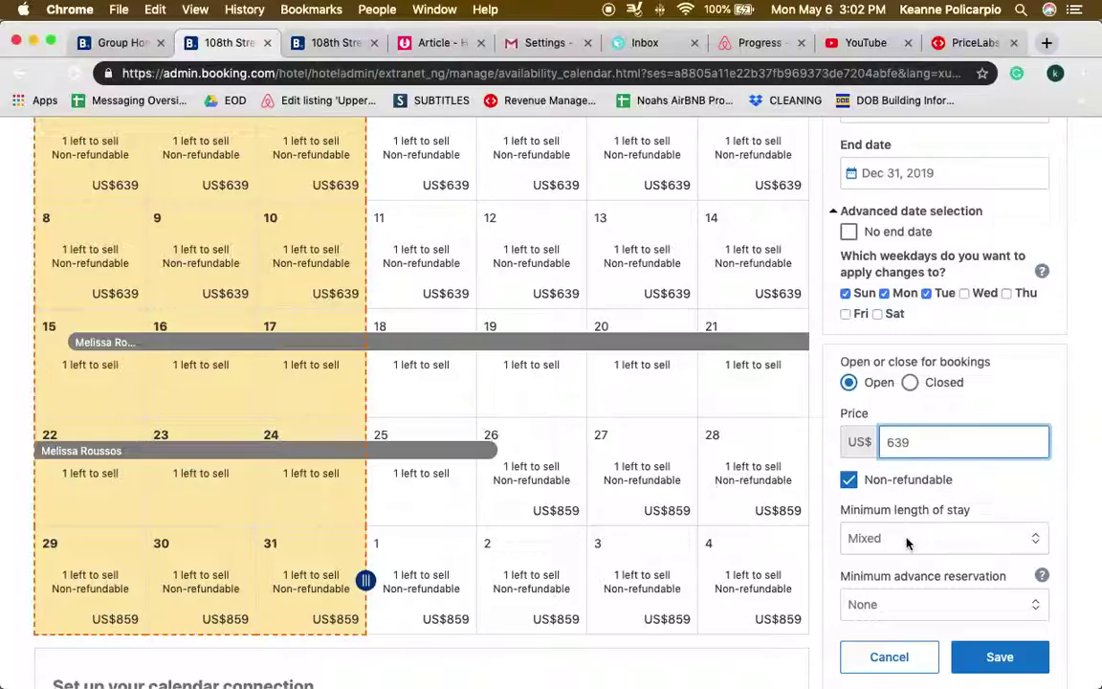
Choose '3 nights' in the Minimum length of stay dropdown.
scroll(998, 511, "down", 1)
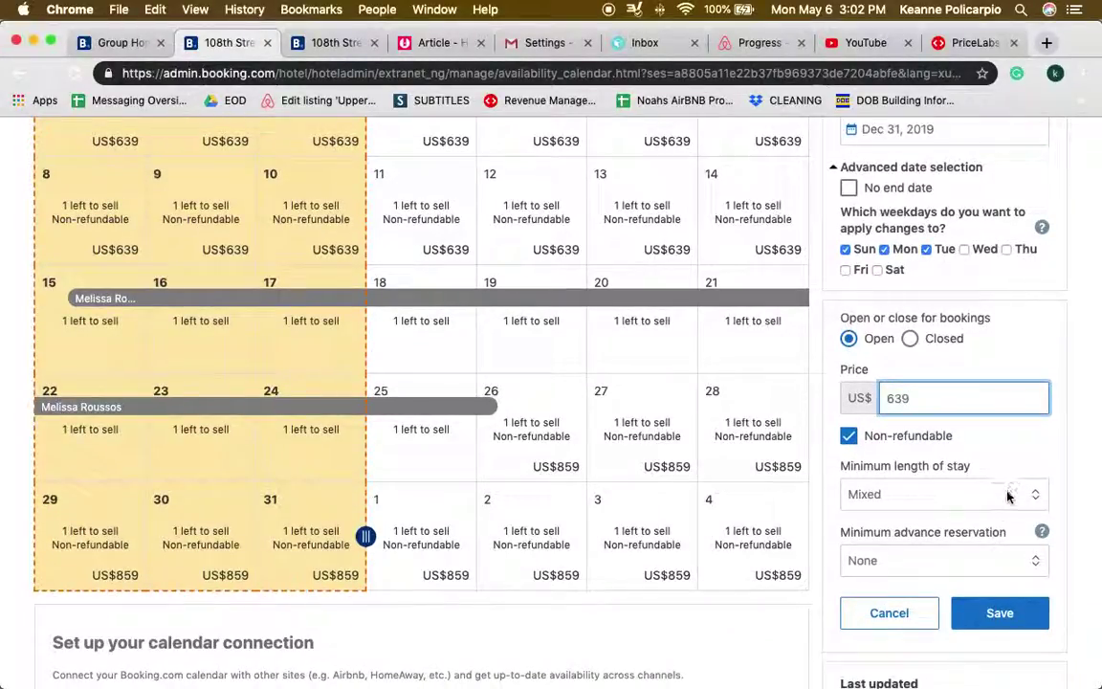
scroll(1015, 456, "up", 1)
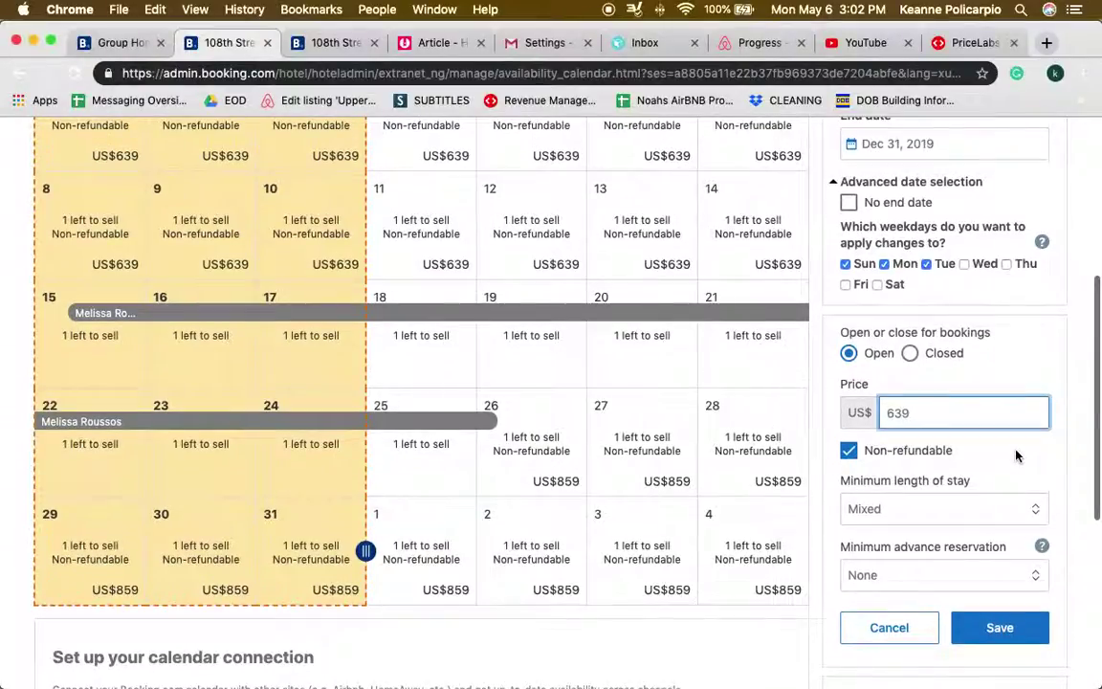
left_click(976, 512)
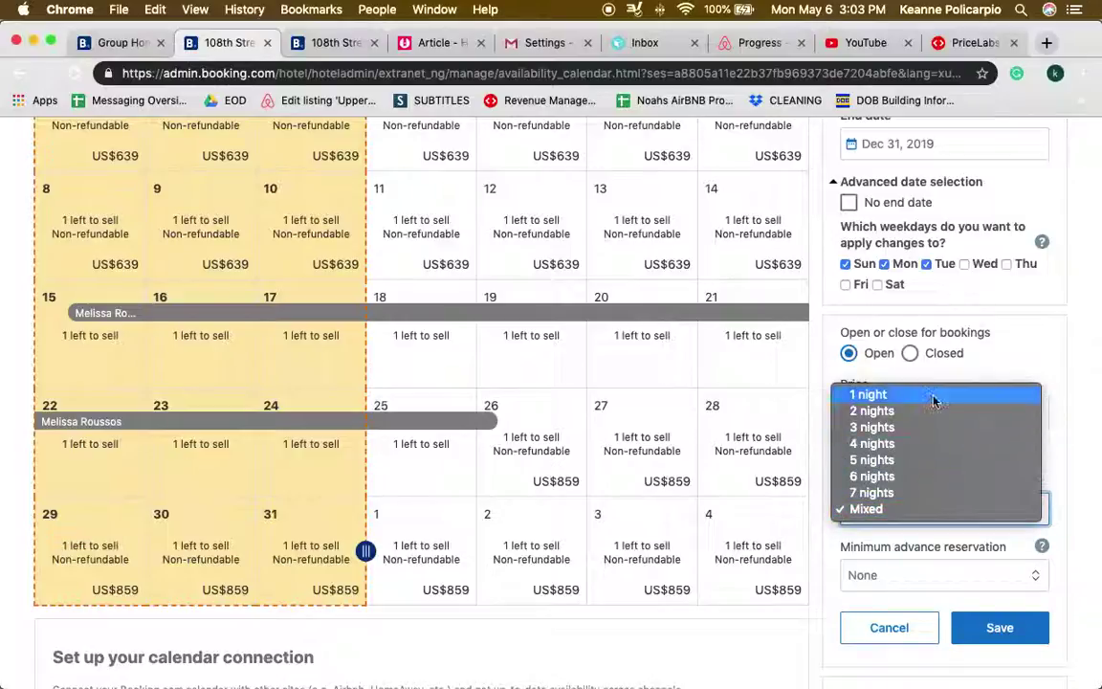
left_click(934, 432)
scroll(928, 461, "down", 1)
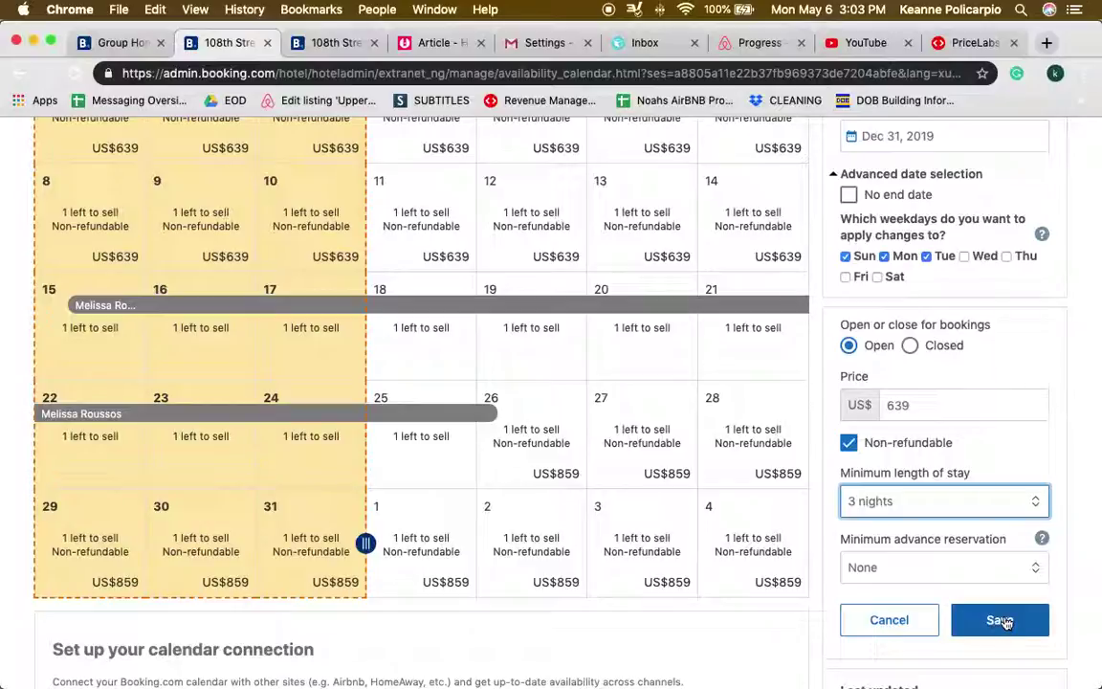
scroll(1004, 459, "up", 2)
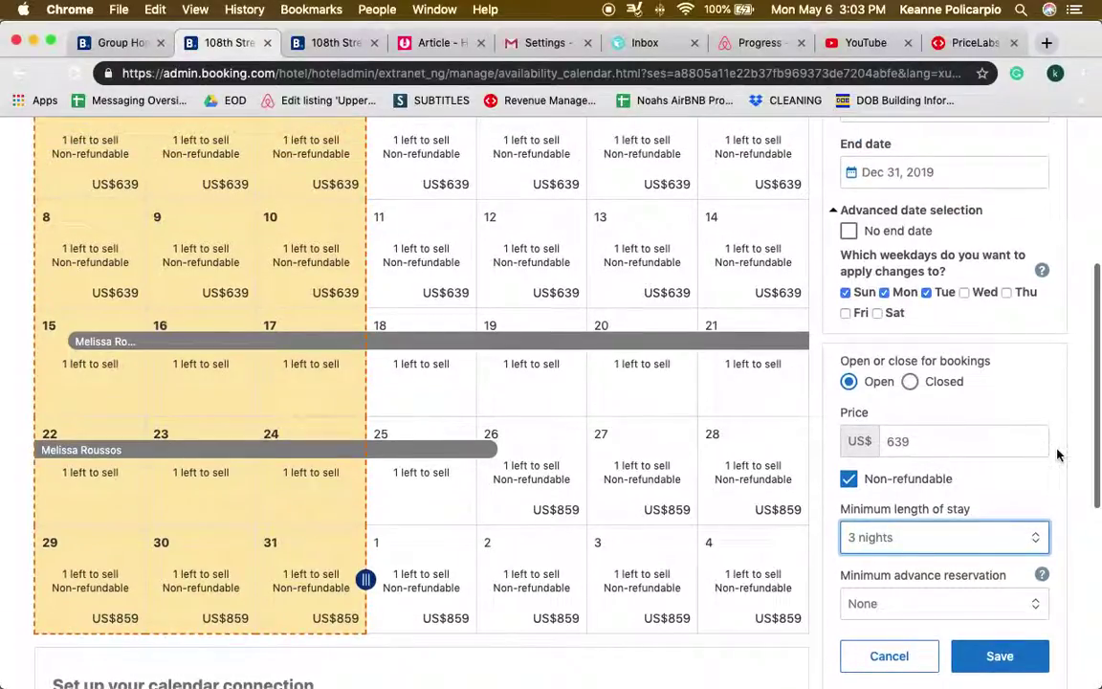
scroll(1056, 409, "up", 3)
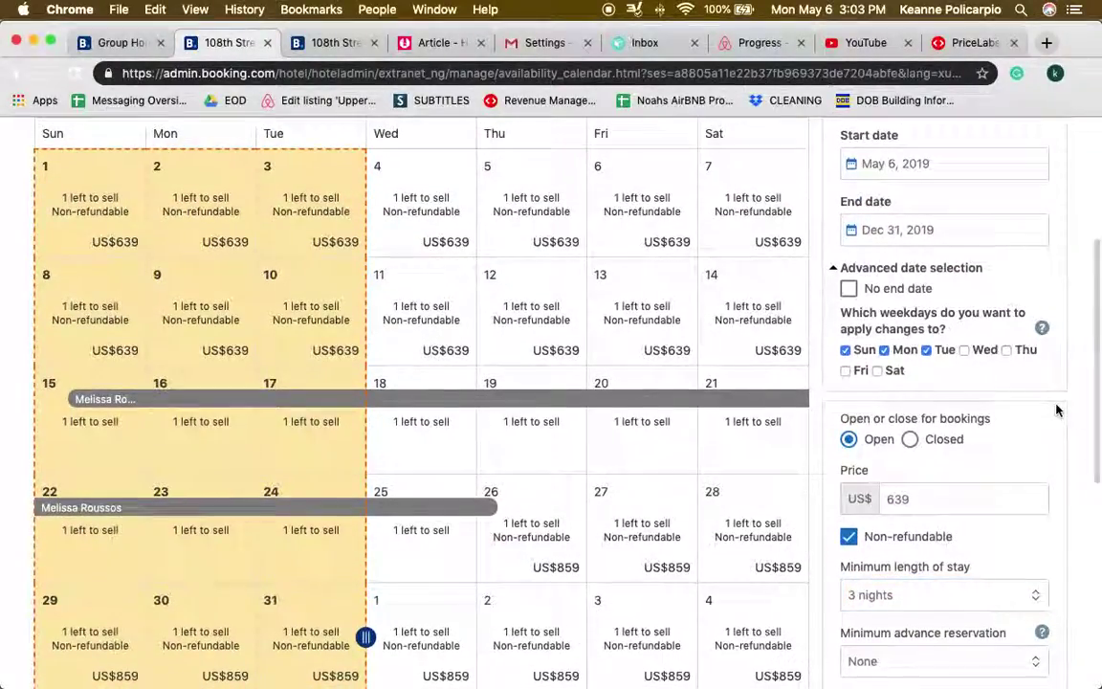
scroll(1060, 388, "up", 1)
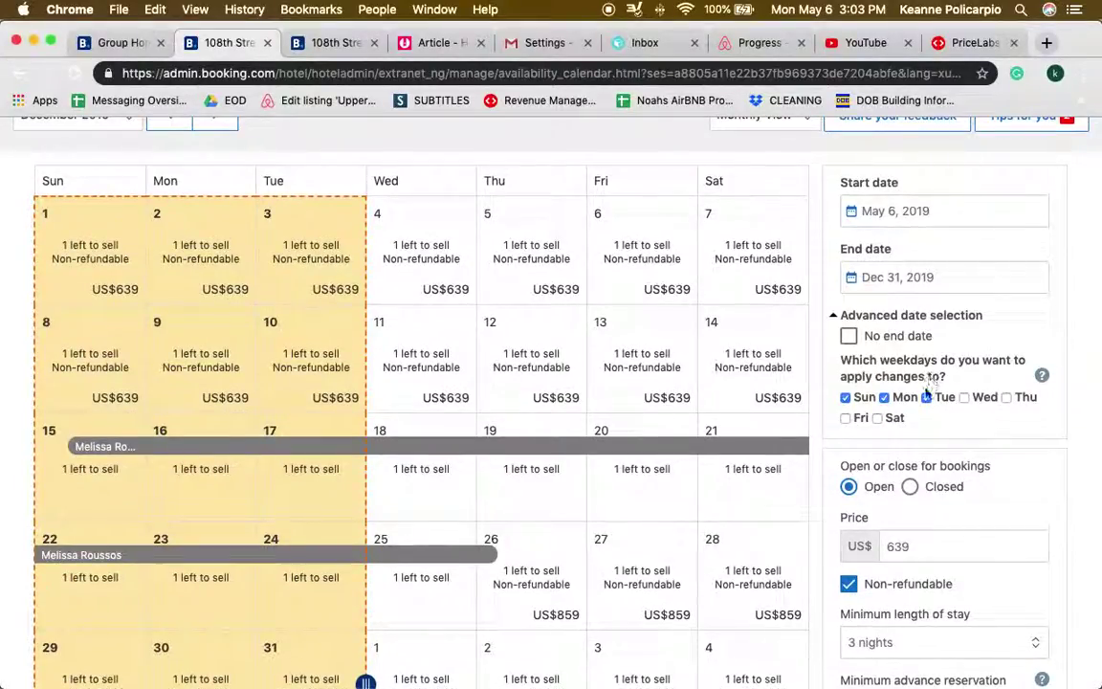
scroll(947, 534, "down", 1)
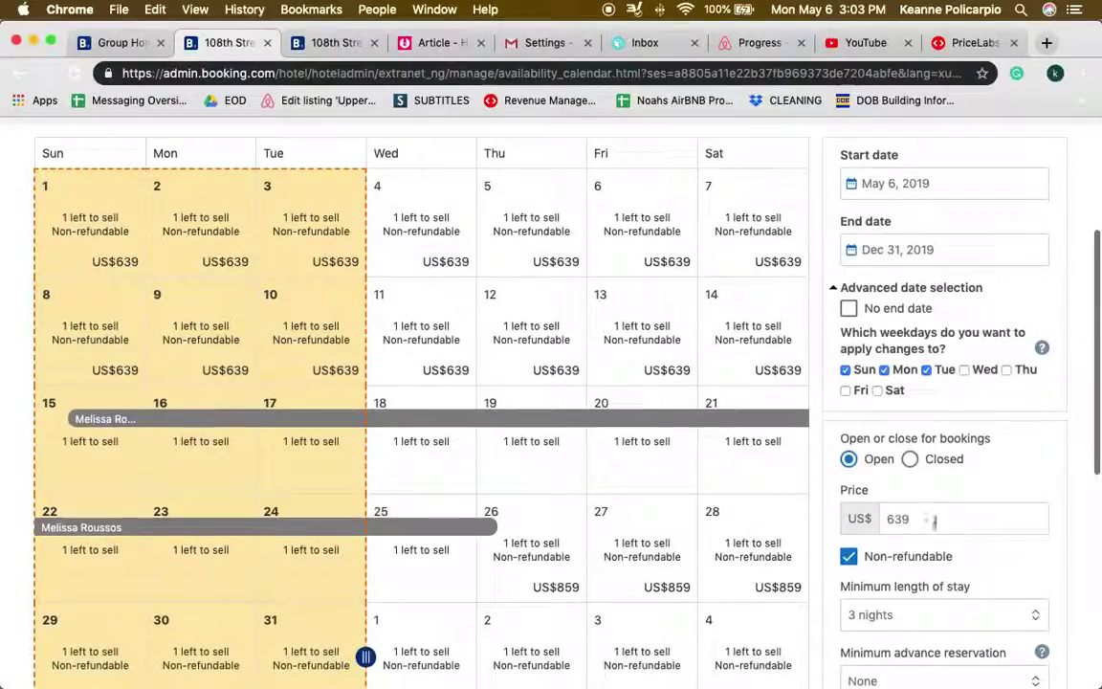
scroll(934, 543, "down", 1)
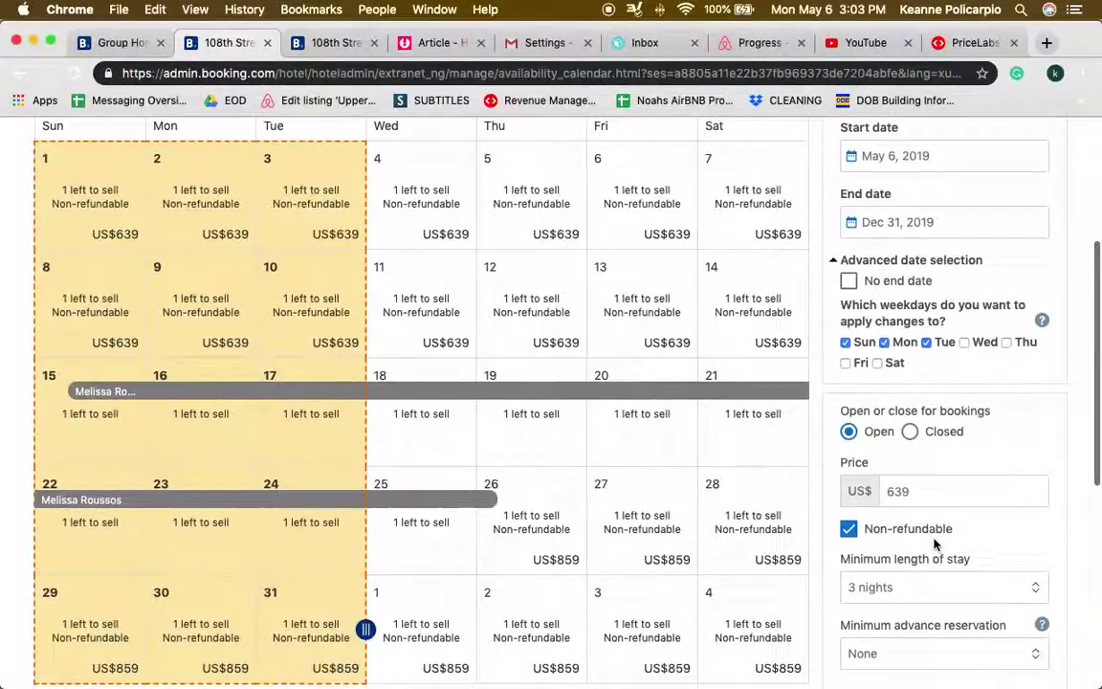
scroll(1011, 558, "down", 1)
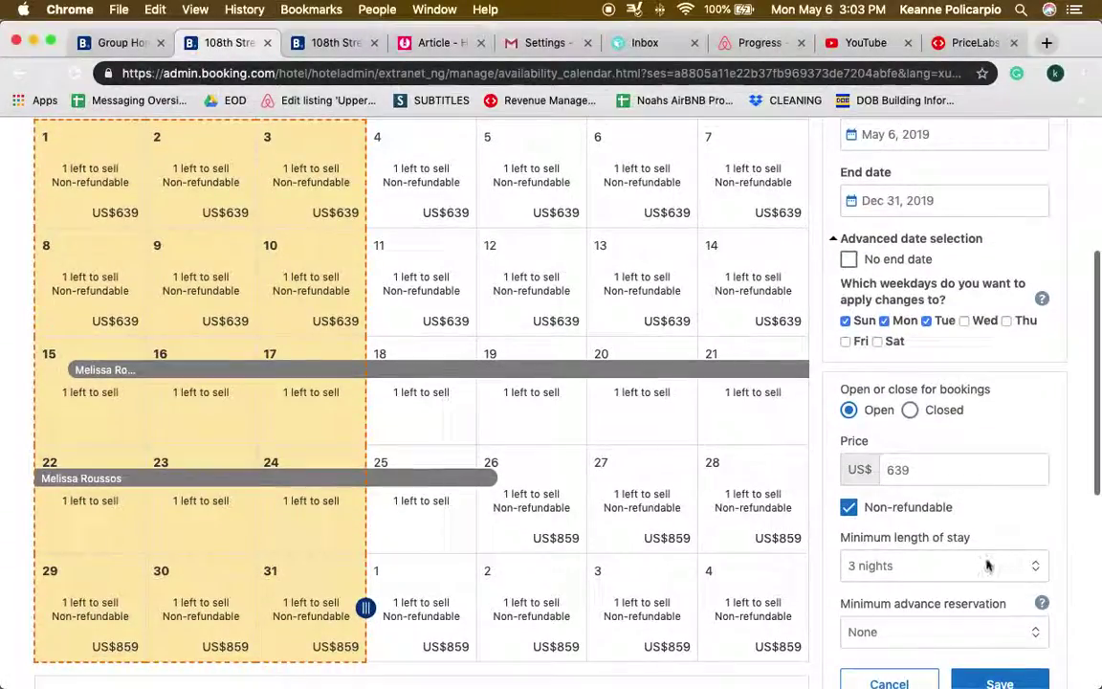
scroll(947, 535, "down", 3)
scroll(913, 516, "down", 2)
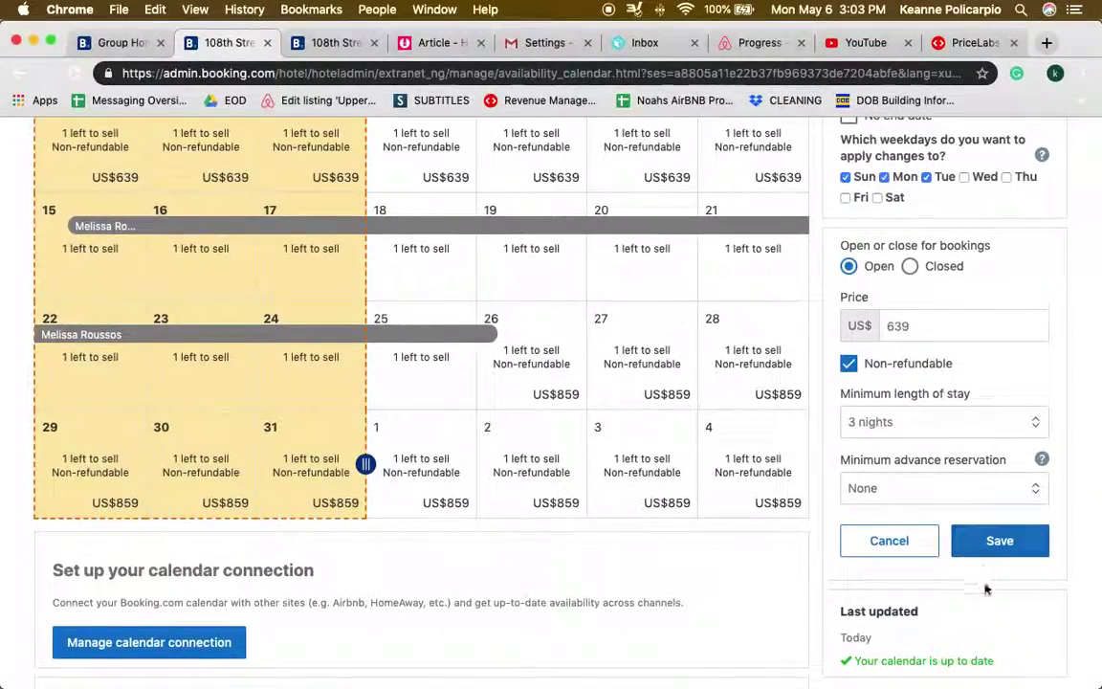
scroll(956, 574, "down", 1)
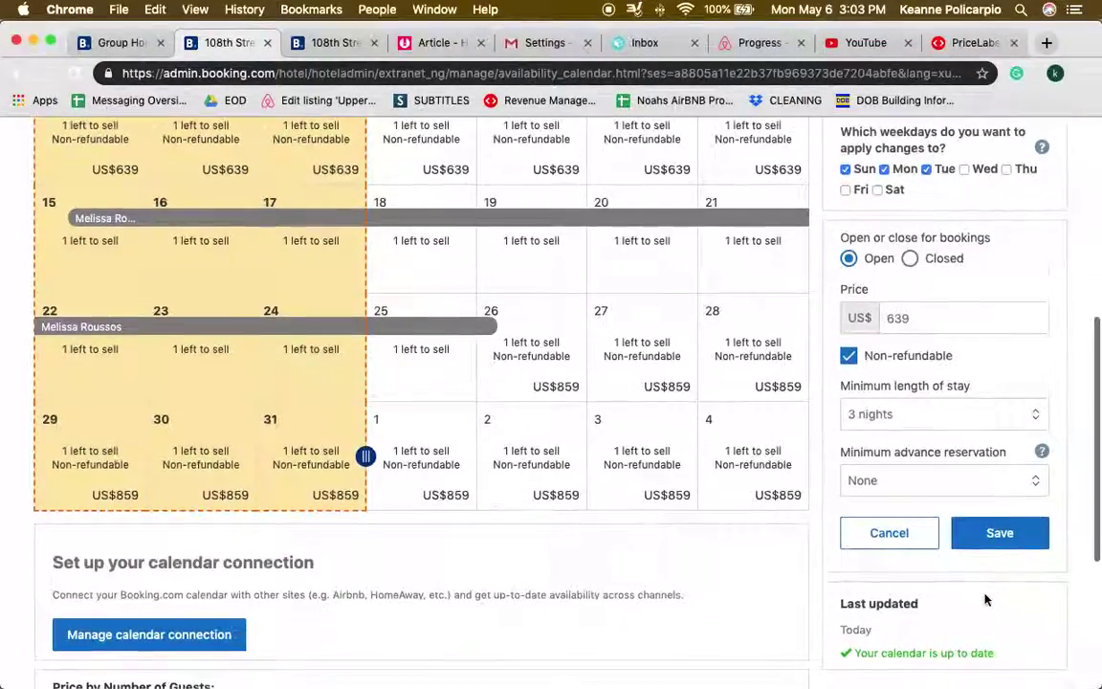
Cancel the open edit form to discard the pending Sunday–Tuesday changes.
left_click(903, 544)
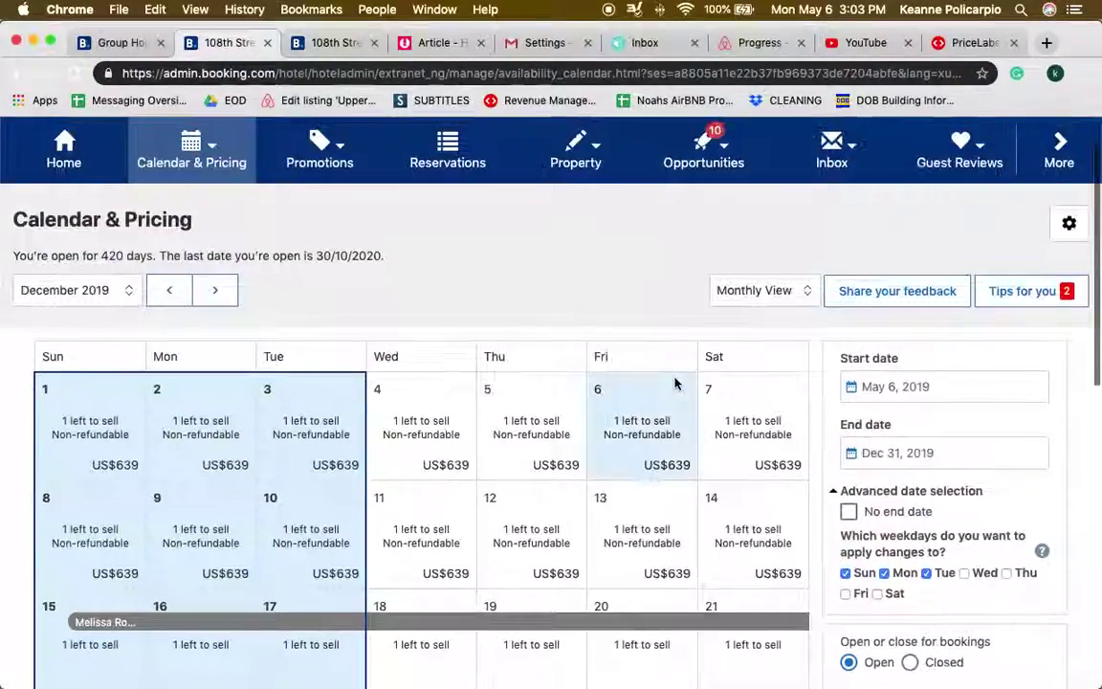